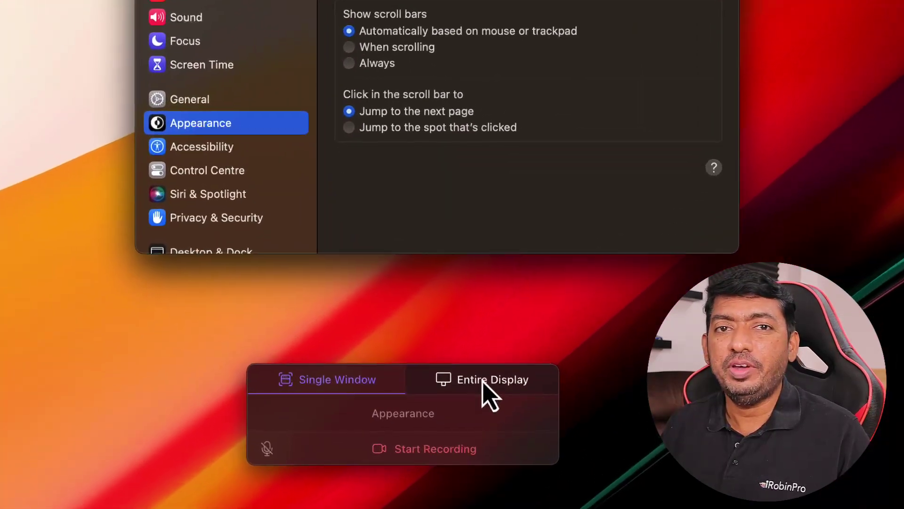
Record only the System Settings Appearance window using Single Window mode instead of Entire Display.
click(490, 392)
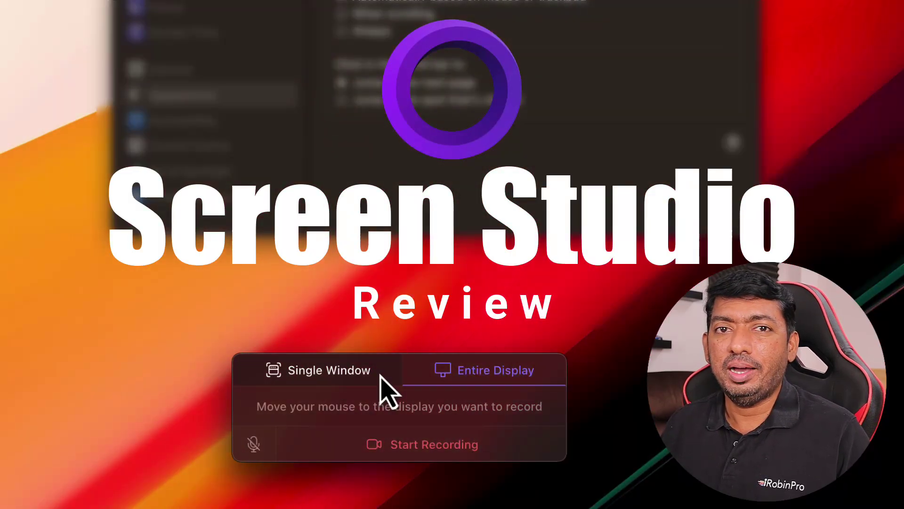
click(353, 376)
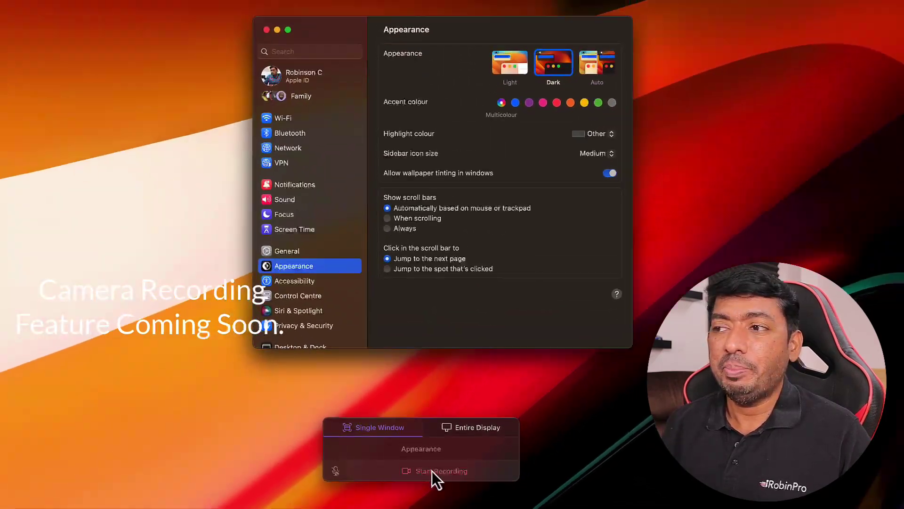
click(432, 472)
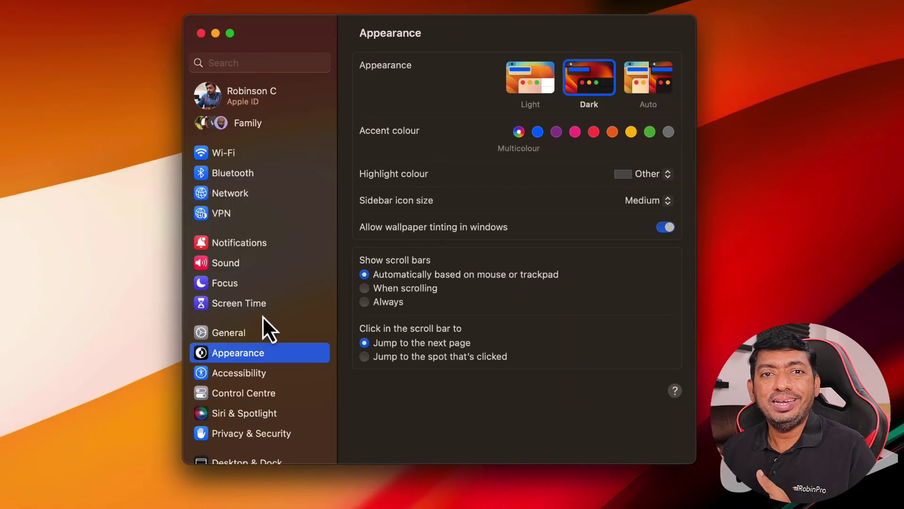
Visit Screen Time, Appearance, Siri & Spotlight and Displays, opening and closing Displays' Advanced options.
click(240, 303)
click(269, 352)
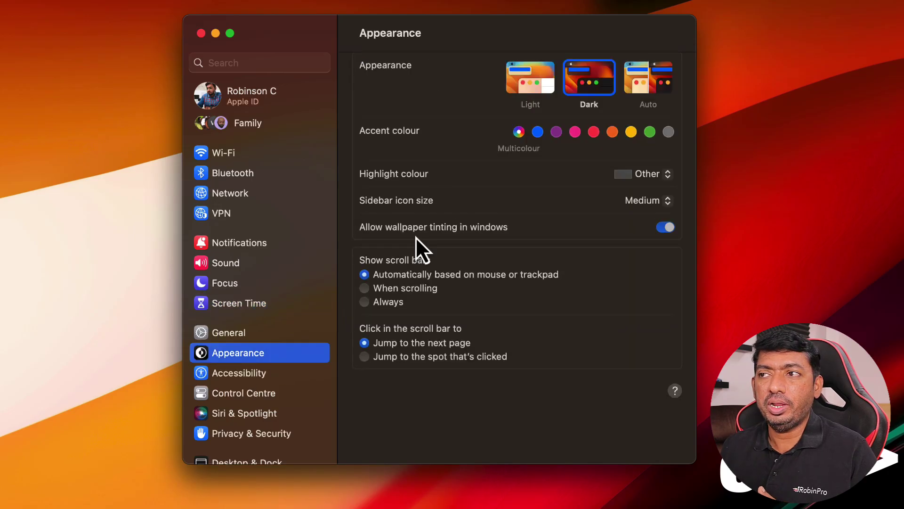
click(275, 414)
scroll(485, 241, down, 5)
scroll(292, 339, down, 5)
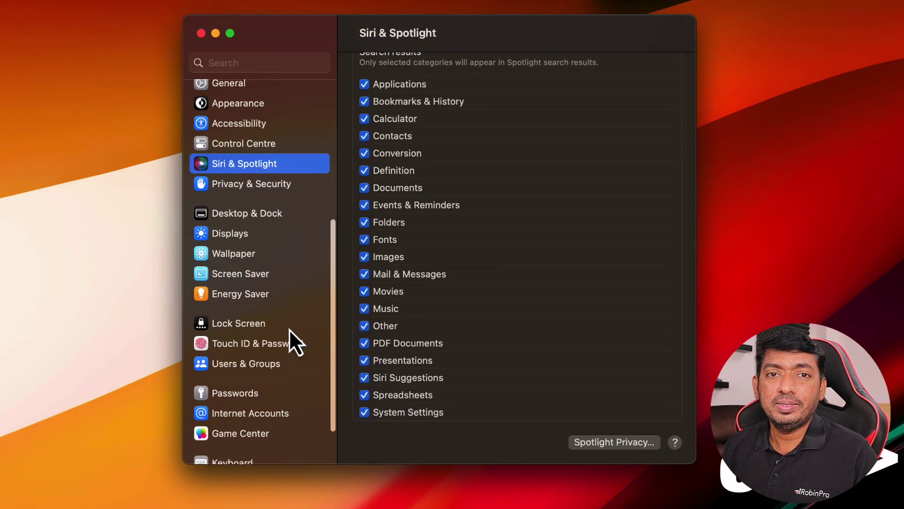
click(233, 234)
scroll(488, 333, down, 2)
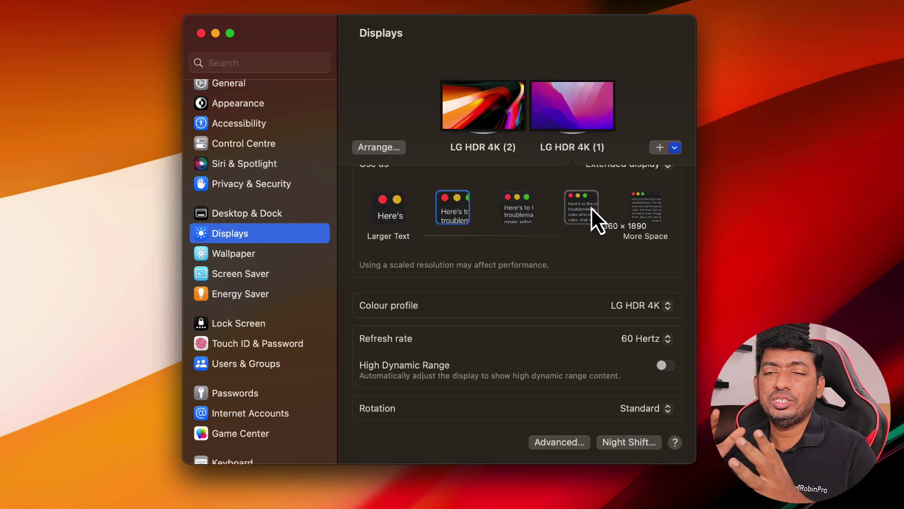
scroll(649, 212, up, 2)
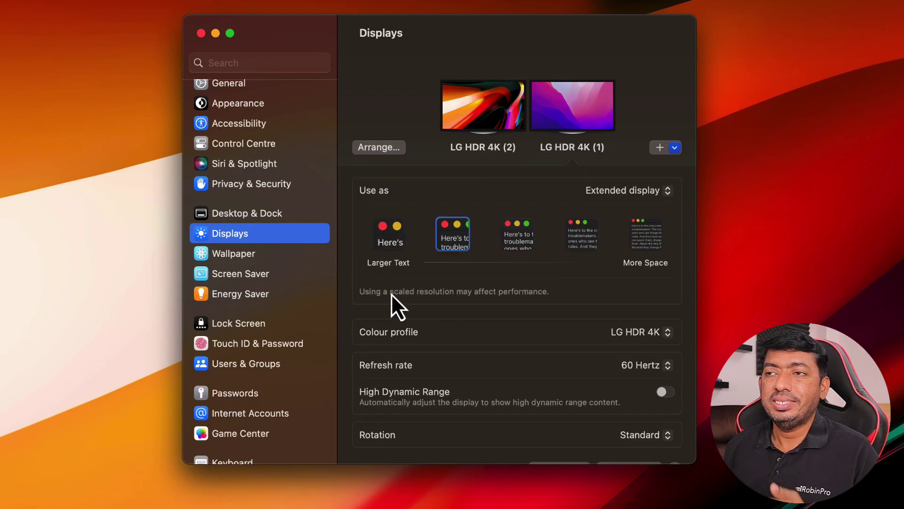
scroll(636, 361, down, 2)
click(562, 443)
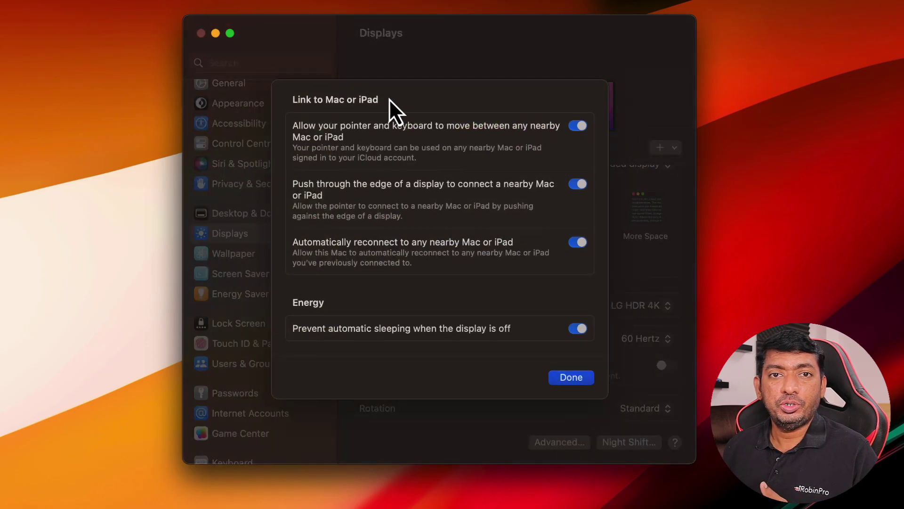
click(572, 377)
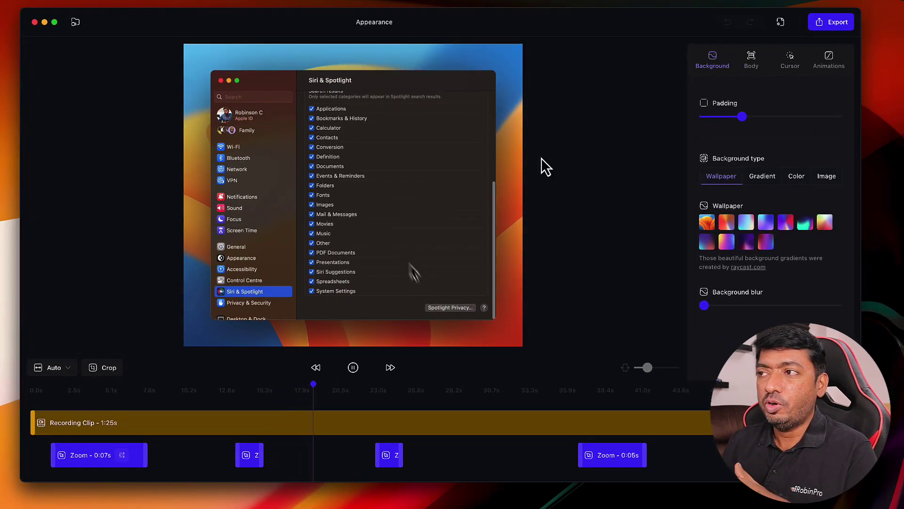
Push the Background Padding slider up, then pull it back to a smaller padding value.
mouse_move(742, 118)
mouse_down()
mouse_move(737, 148)
mouse_move(770, 148)
mouse_up()
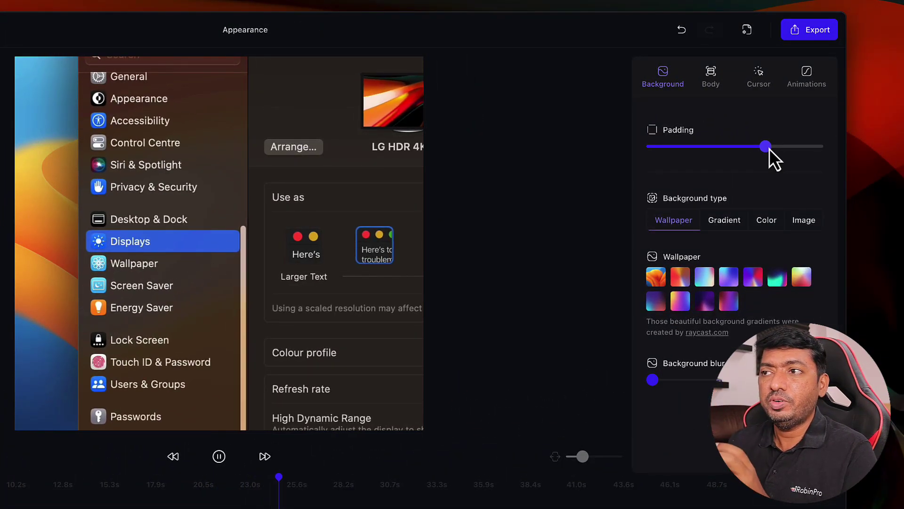
drag(769, 150, 676, 147)
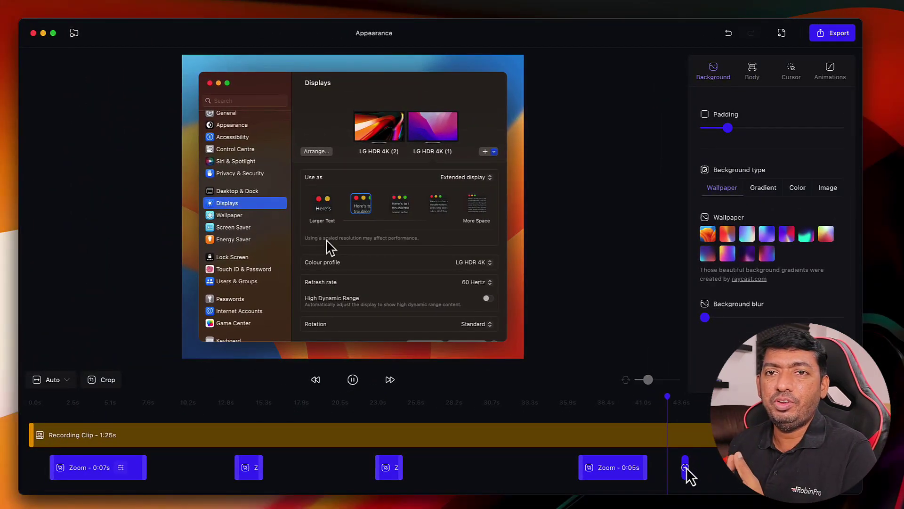
Move the small zoom block later, lengthen it, and scrub the playhead into it.
drag(689, 477, 696, 477)
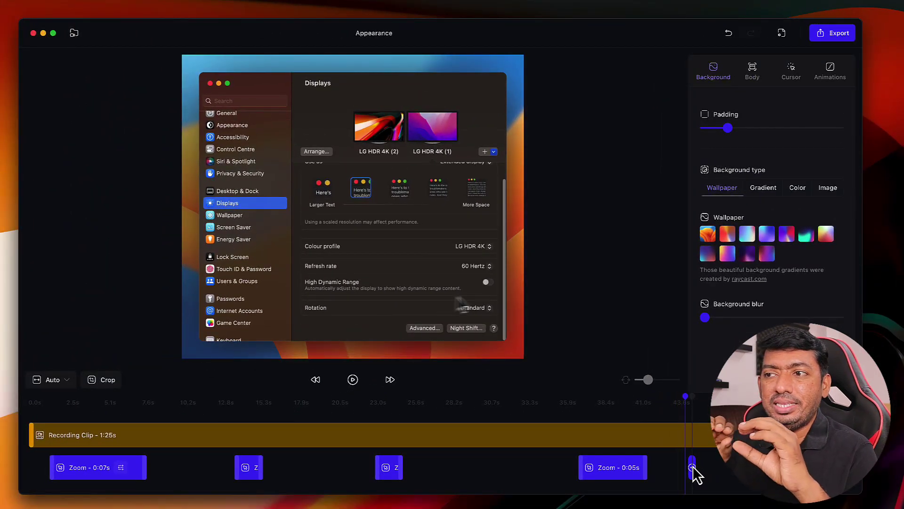
click(691, 466)
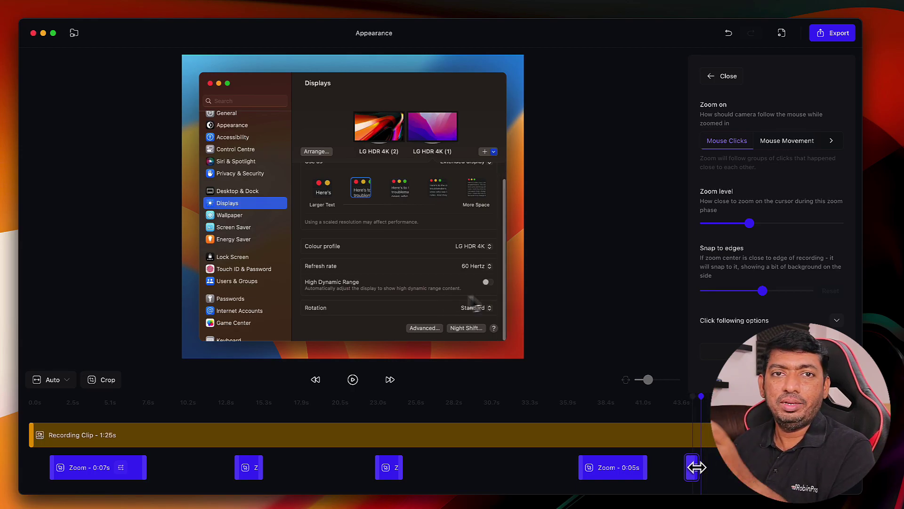
drag(696, 467, 724, 468)
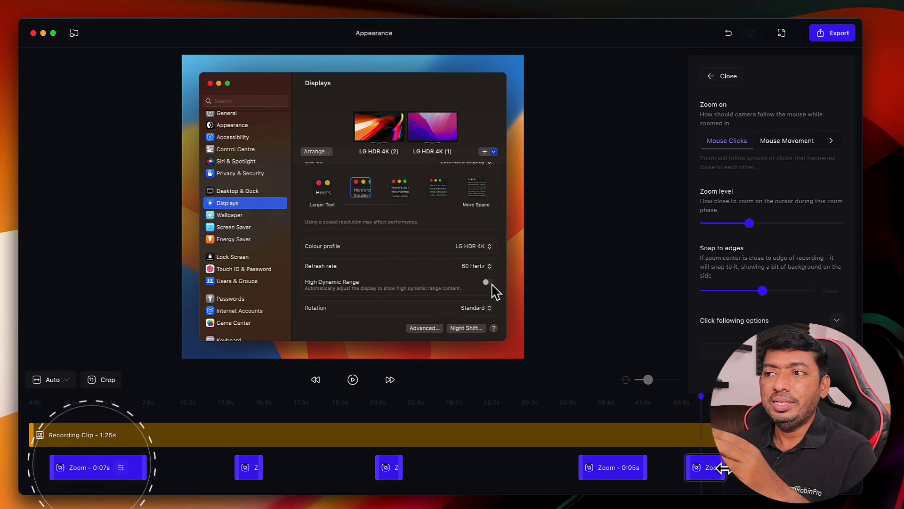
drag(724, 469, 720, 469)
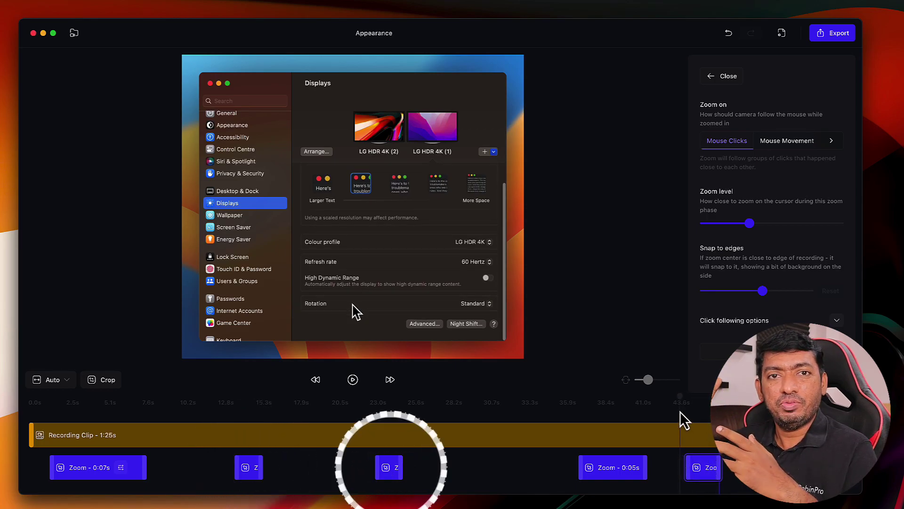
click(676, 400)
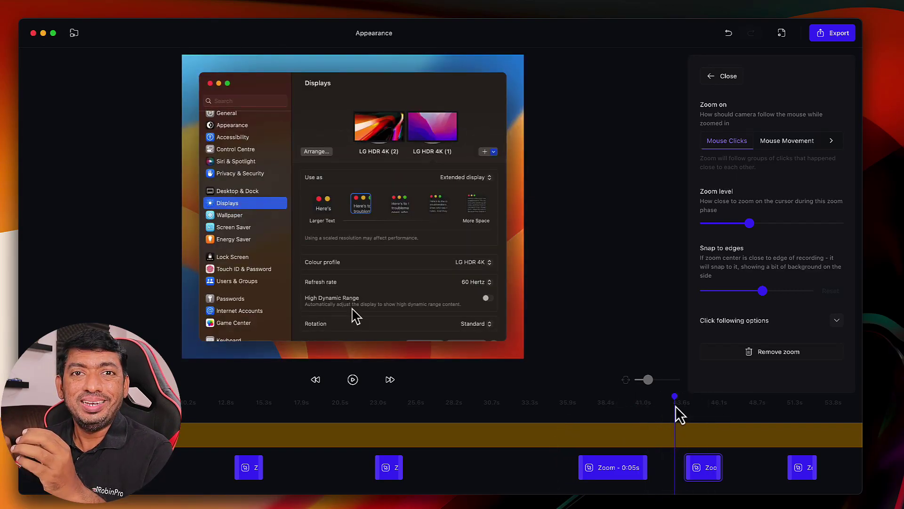
click(683, 406)
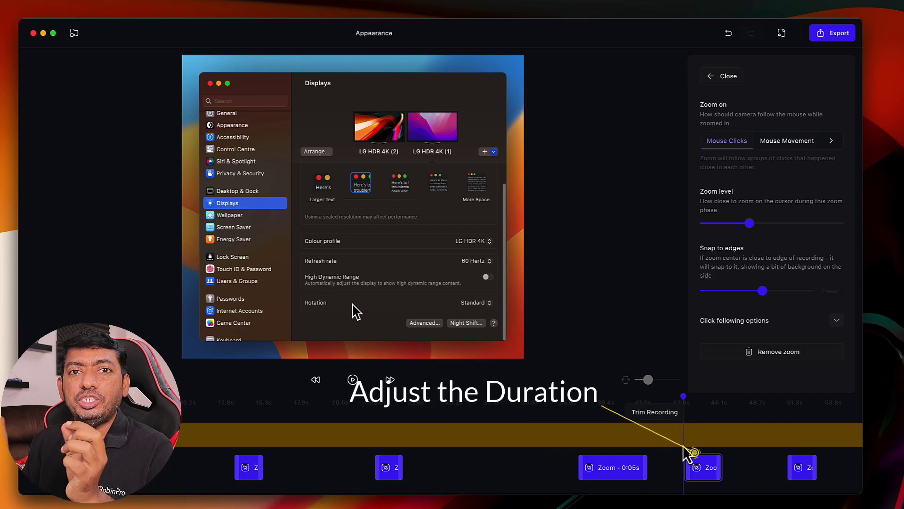
Set the zoom clip's Zoom on option to Mouse Movement and play a preview.
click(701, 465)
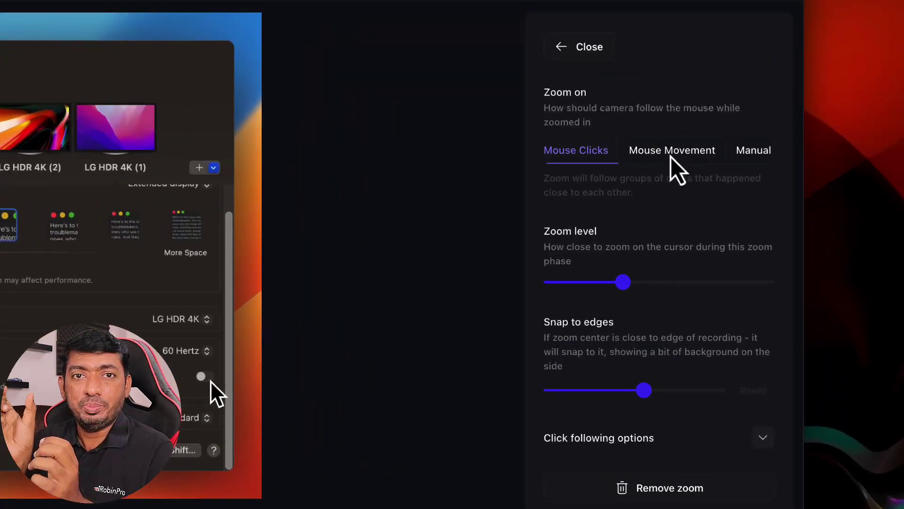
scroll(671, 161, left, 2)
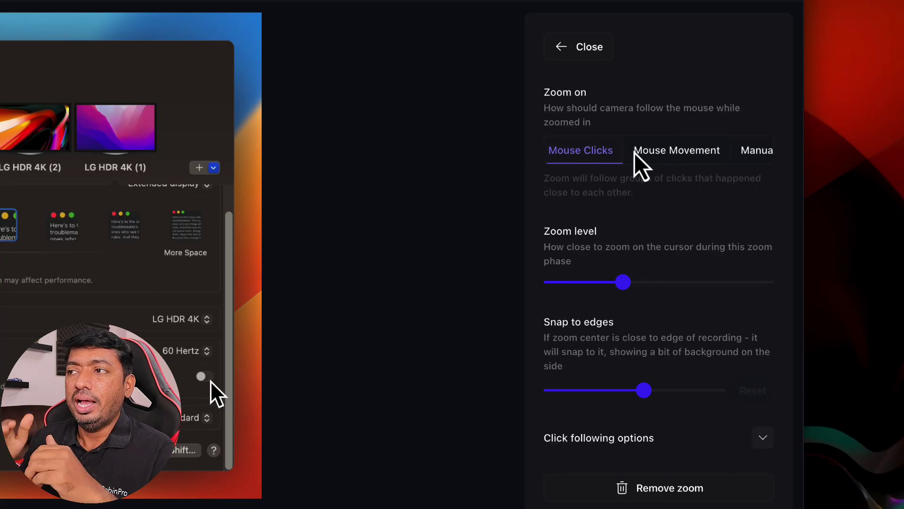
scroll(676, 162, right, 1)
scroll(750, 166, right, 1)
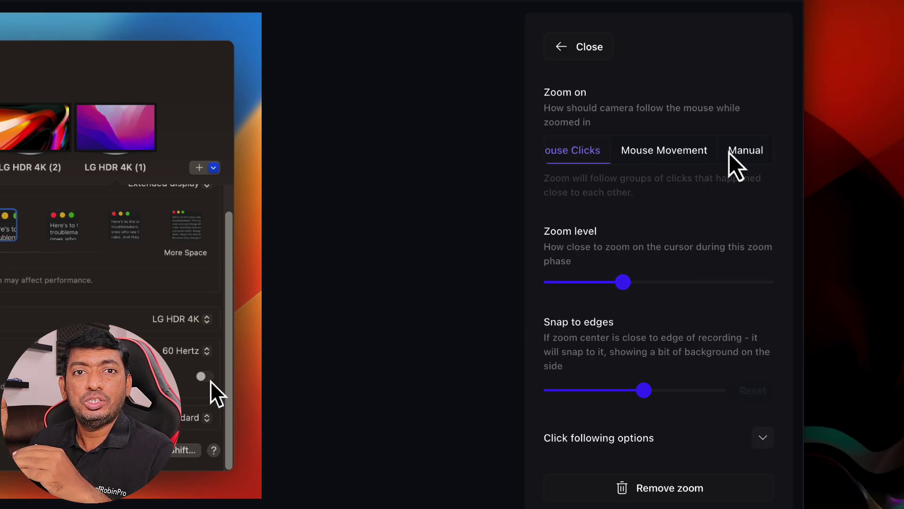
scroll(707, 162, left, 1)
click(675, 153)
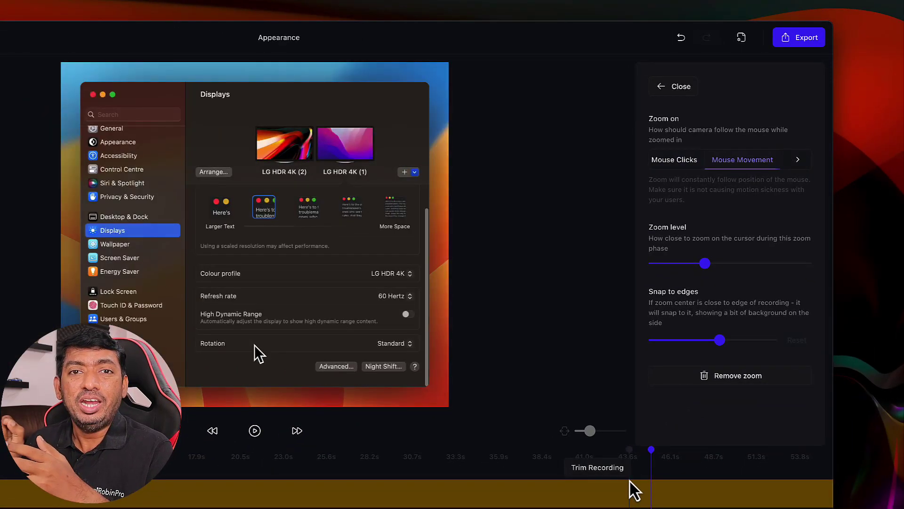
click(628, 483)
key(space)
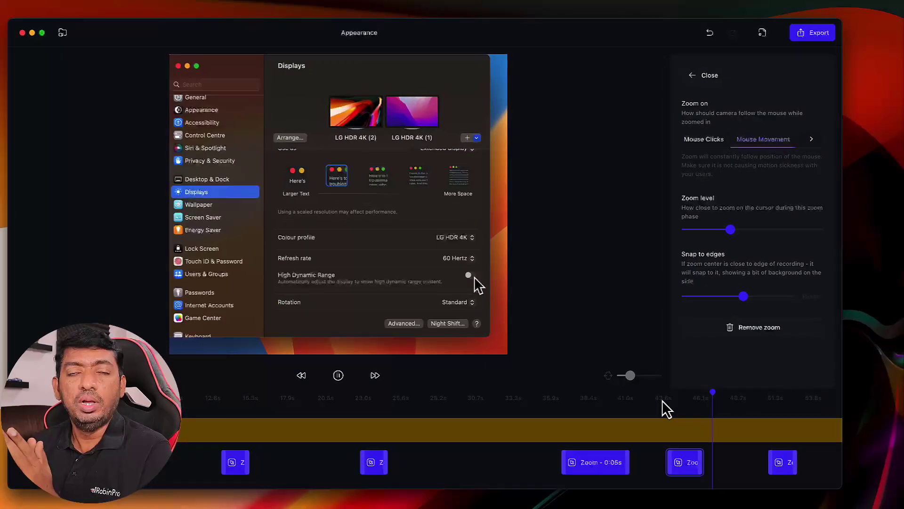
click(674, 449)
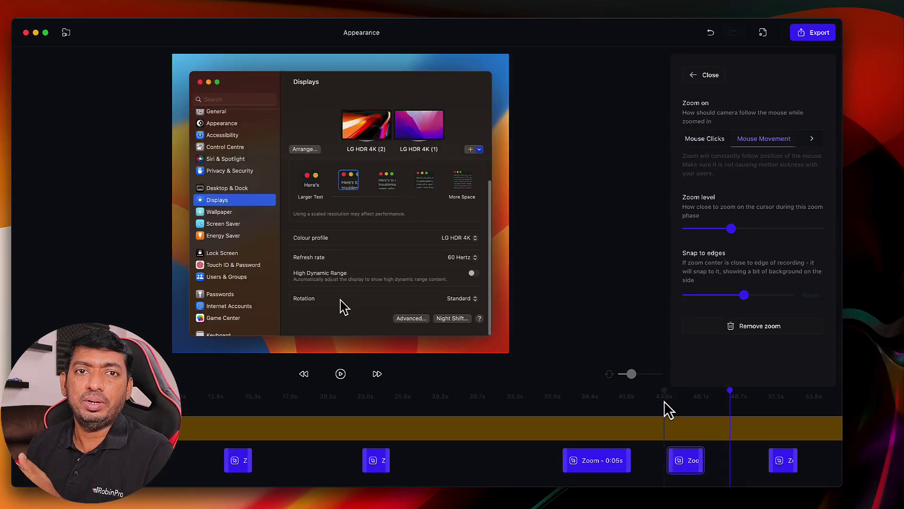
Replay the zoom twice from just before it, leaving the preview paused.
click(664, 410)
key(space)
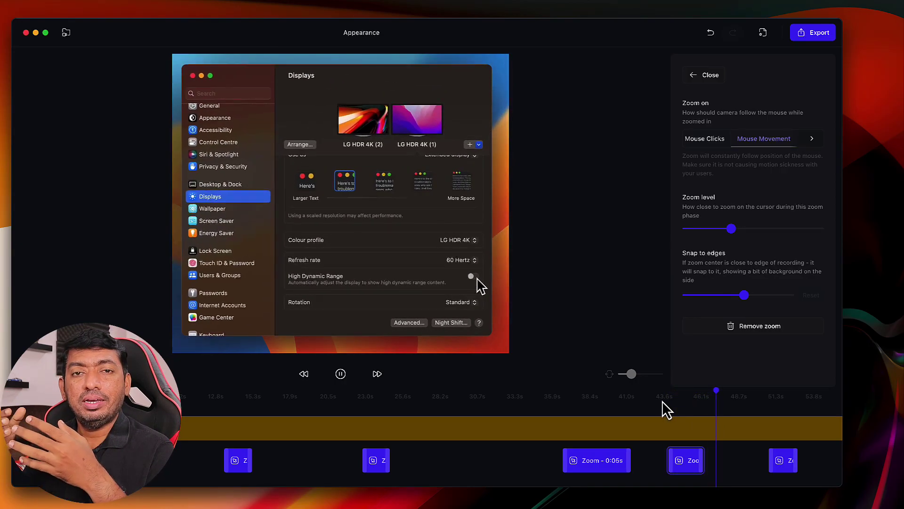
key(space)
click(659, 401)
key(space)
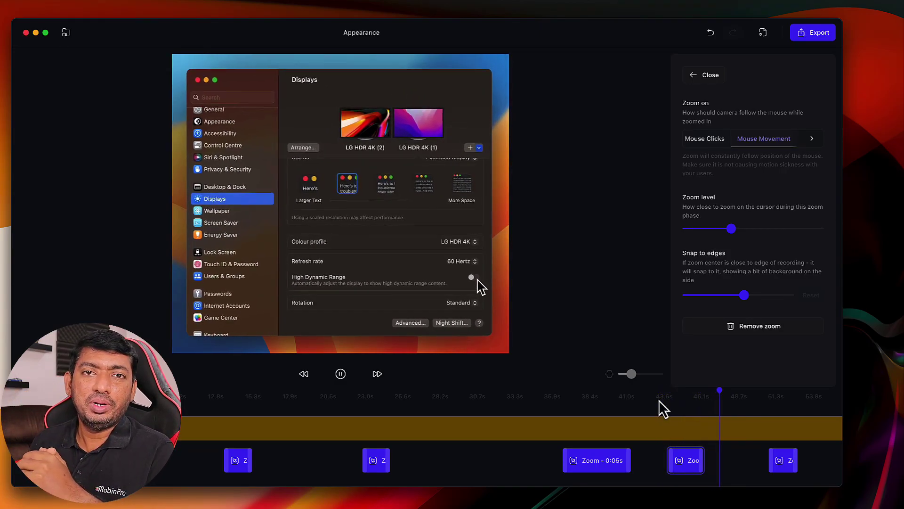
key(space)
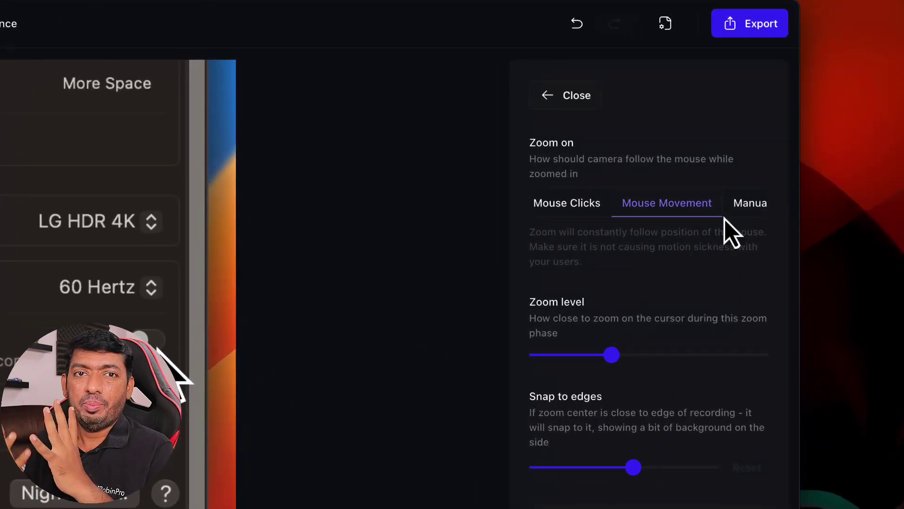
Make a Manual zoom on the lower-right settings, Snap to edges 0.25, with an orange-red wallpaper.
click(742, 204)
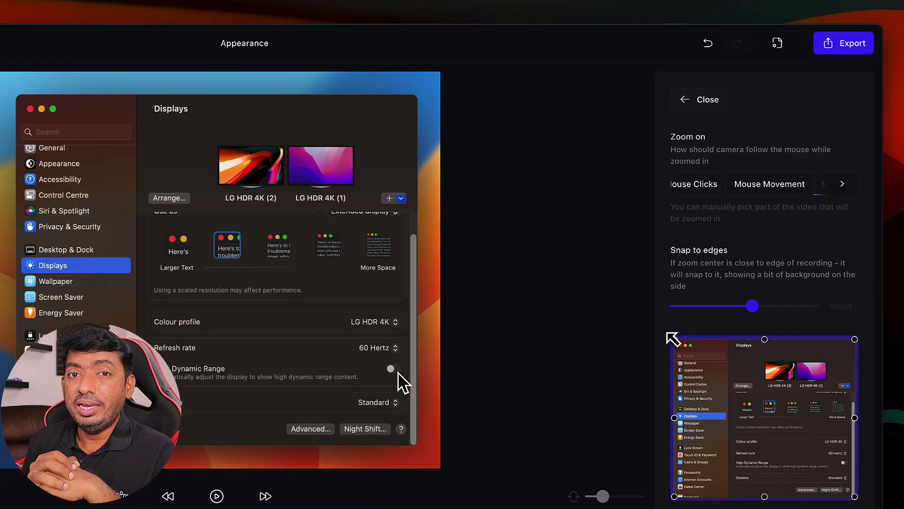
mouse_move(671, 339)
mouse_down()
mouse_move(751, 411)
mouse_move(808, 400)
mouse_move(803, 408)
mouse_up()
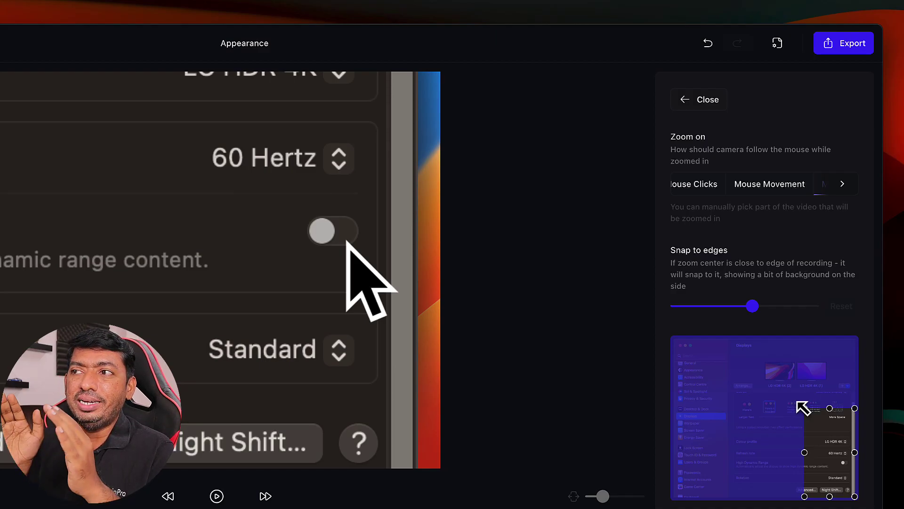
drag(803, 408, 801, 405)
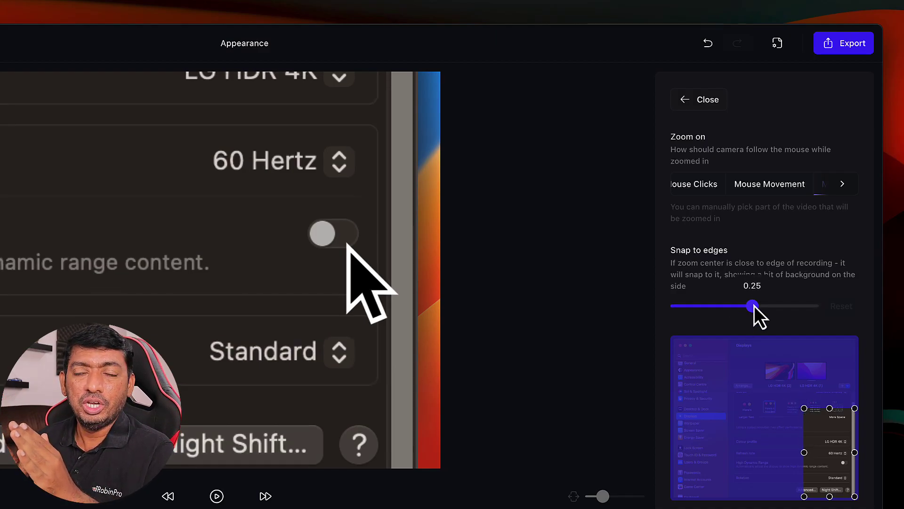
mouse_move(753, 306)
mouse_down()
mouse_move(740, 305)
mouse_move(753, 308)
mouse_up()
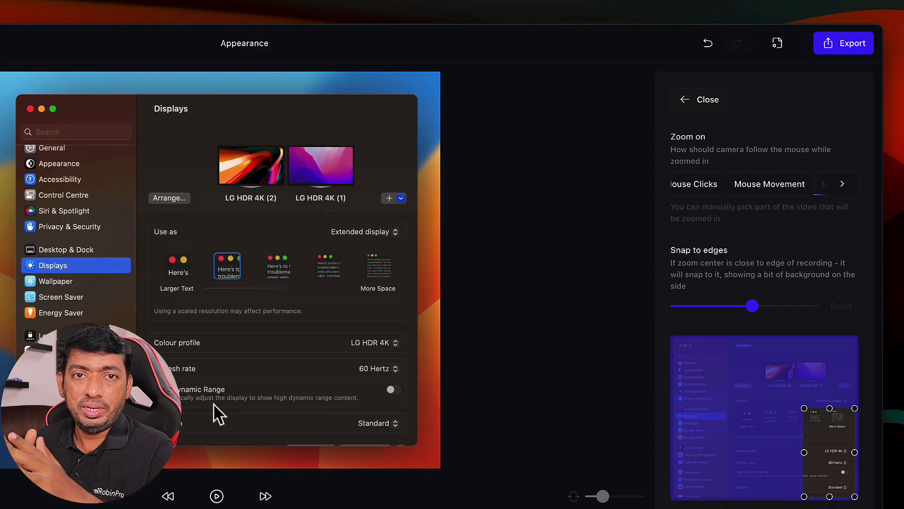
key(space)
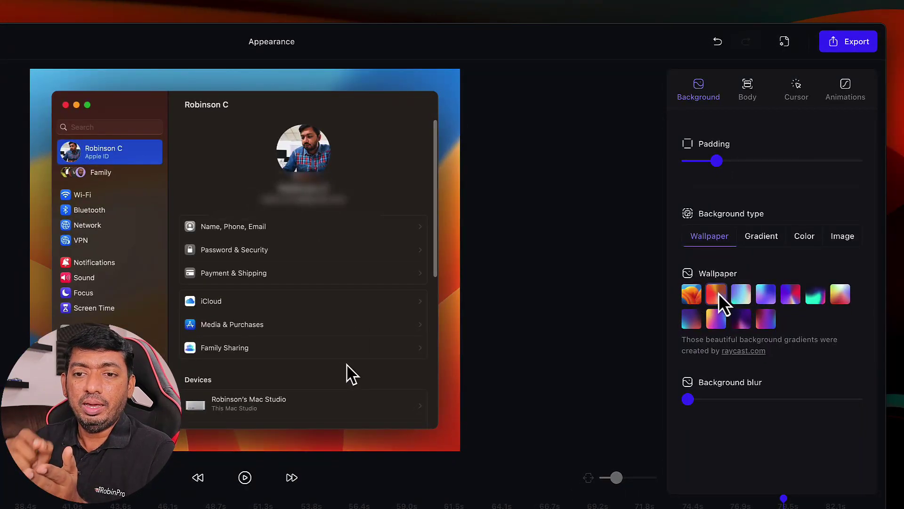
click(720, 296)
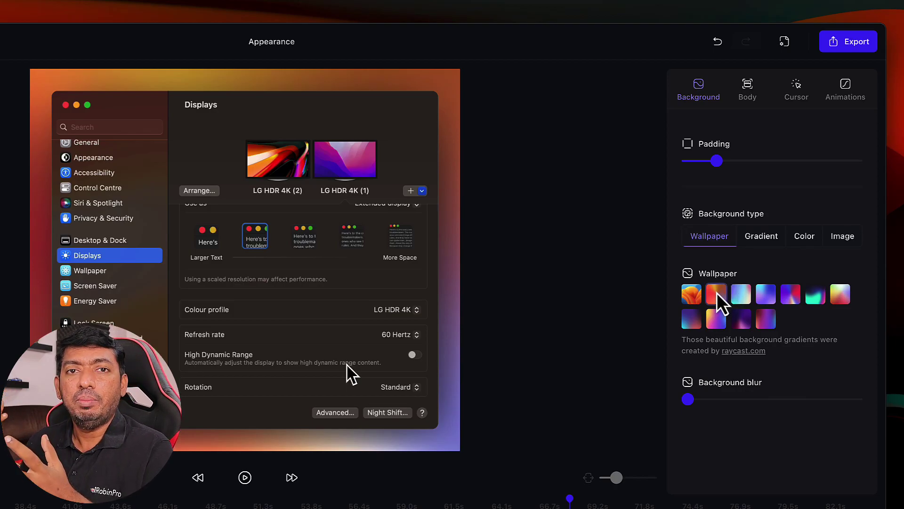
Cycle the backdrop through Gradient, Color and Image, then return to Wallpaper.
click(763, 239)
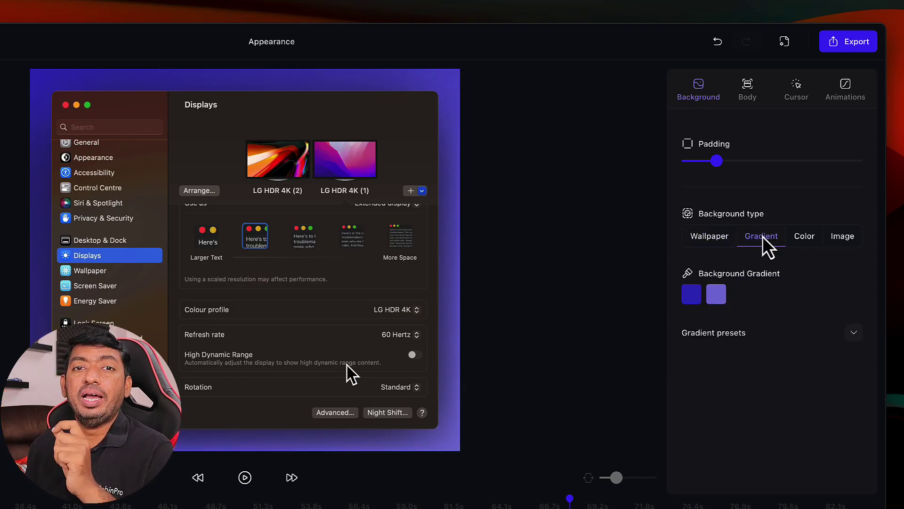
click(809, 246)
click(844, 247)
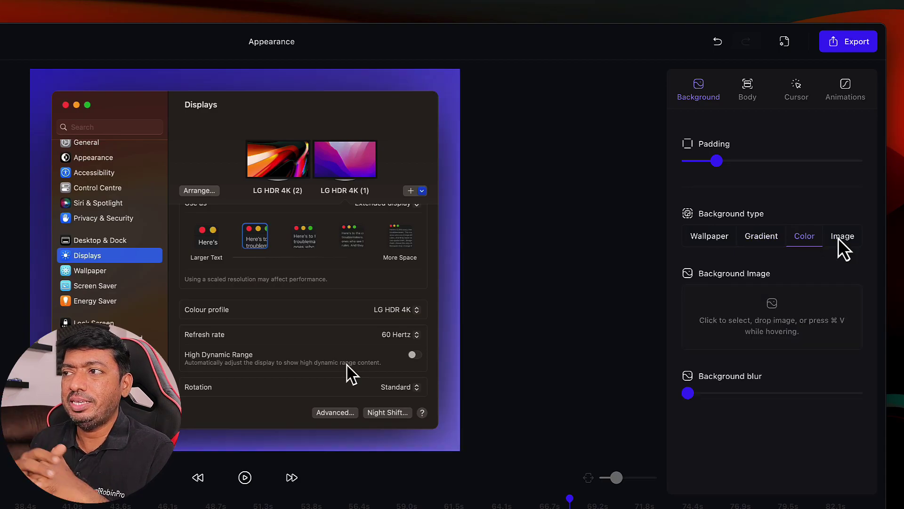
click(768, 244)
click(724, 248)
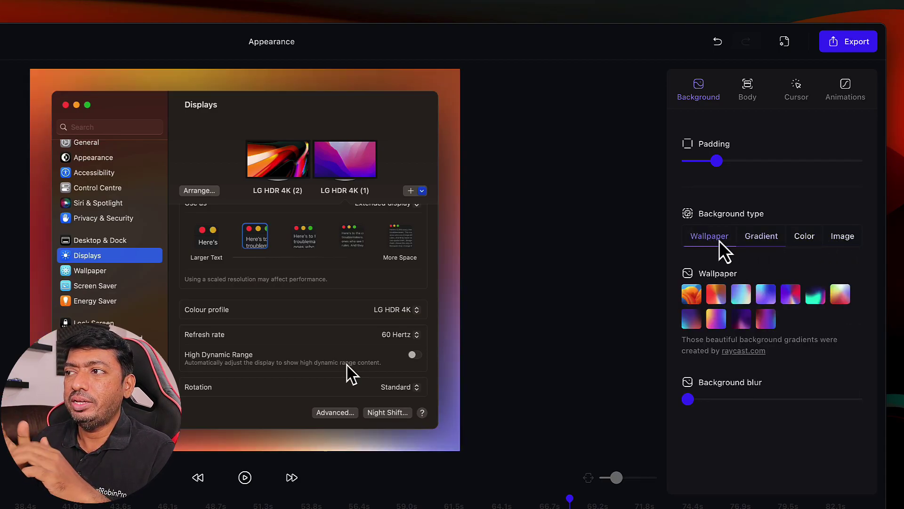
Try light blue-purple, cyan-violet, dark purple, magenta and pink-orange-purple wallpapers.
click(752, 296)
click(768, 295)
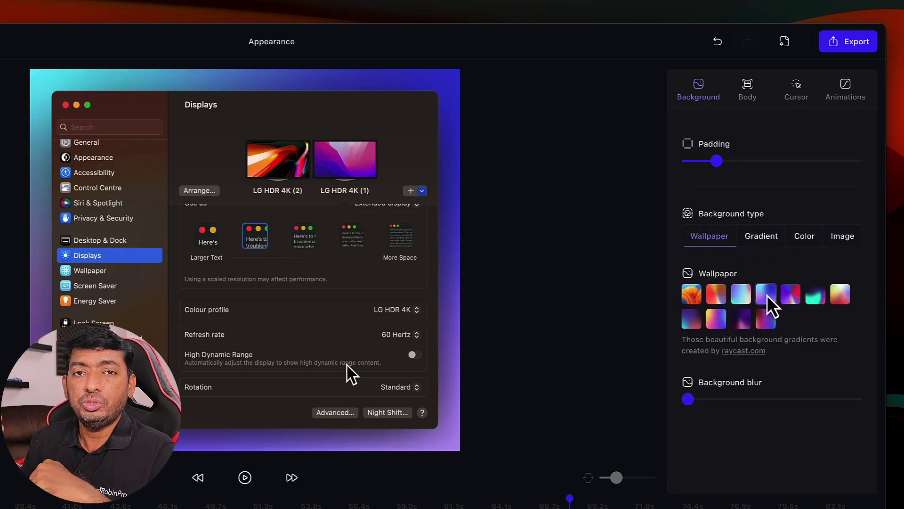
click(717, 324)
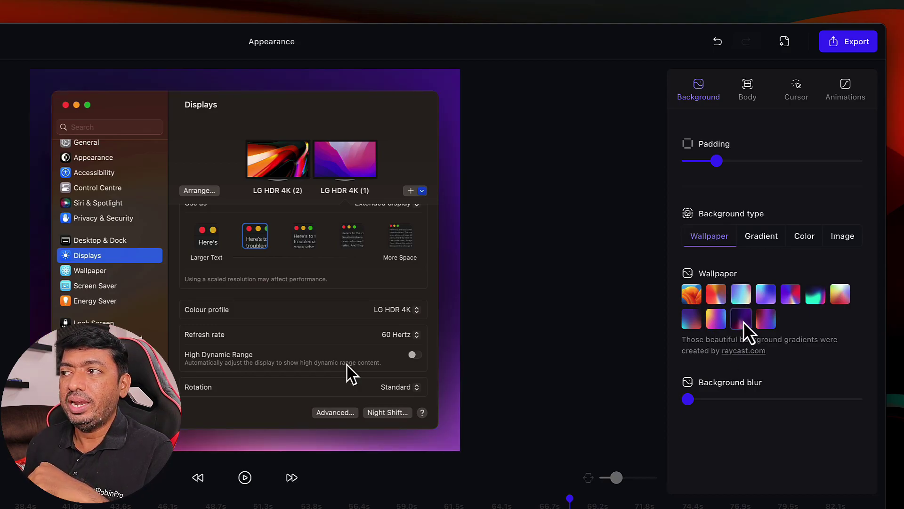
click(768, 323)
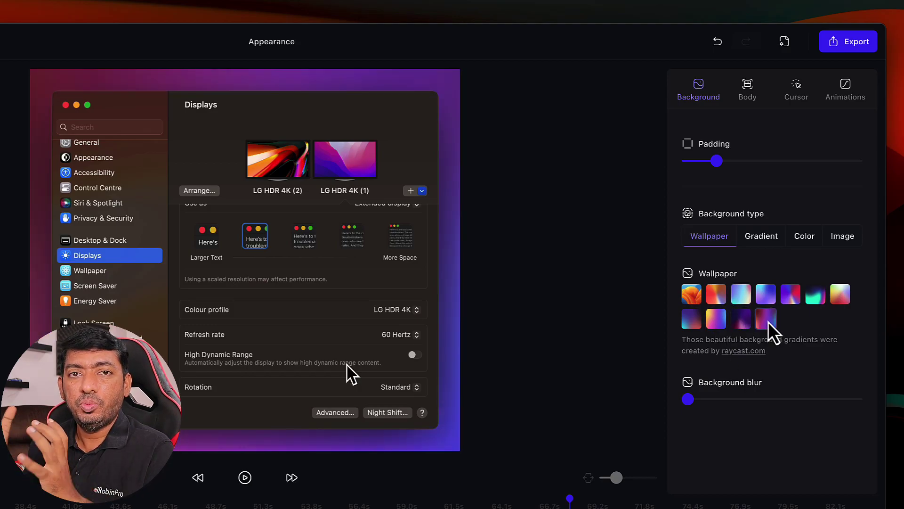
click(698, 326)
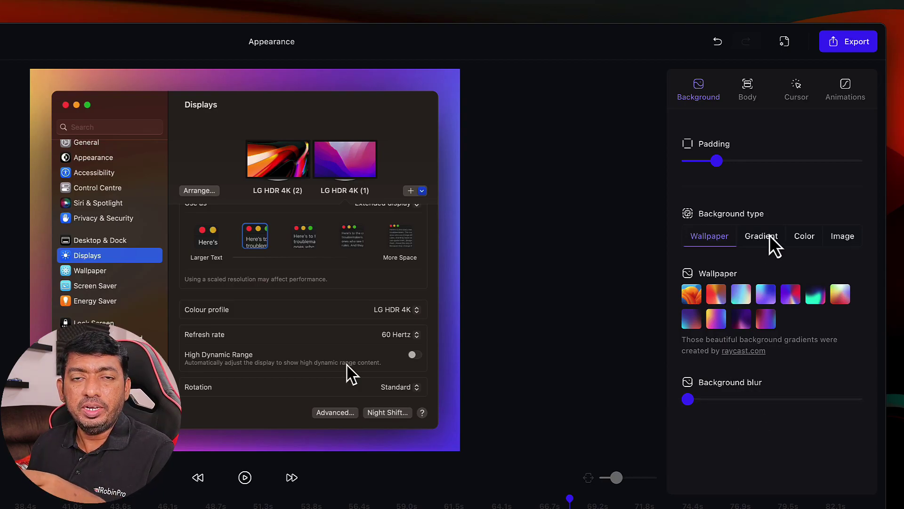
Switch to a solid colour backdrop, check Image, and nudge Padding slightly wider.
click(809, 238)
click(842, 237)
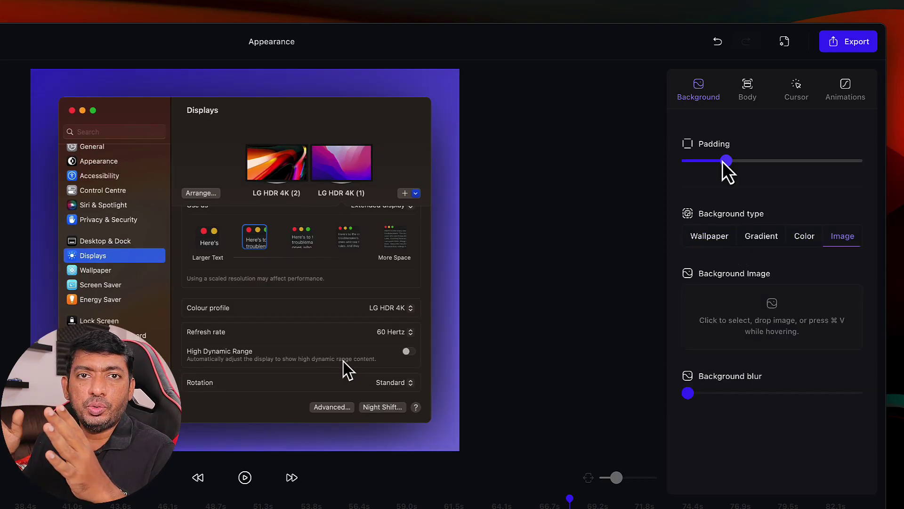
drag(718, 161, 721, 161)
click(747, 91)
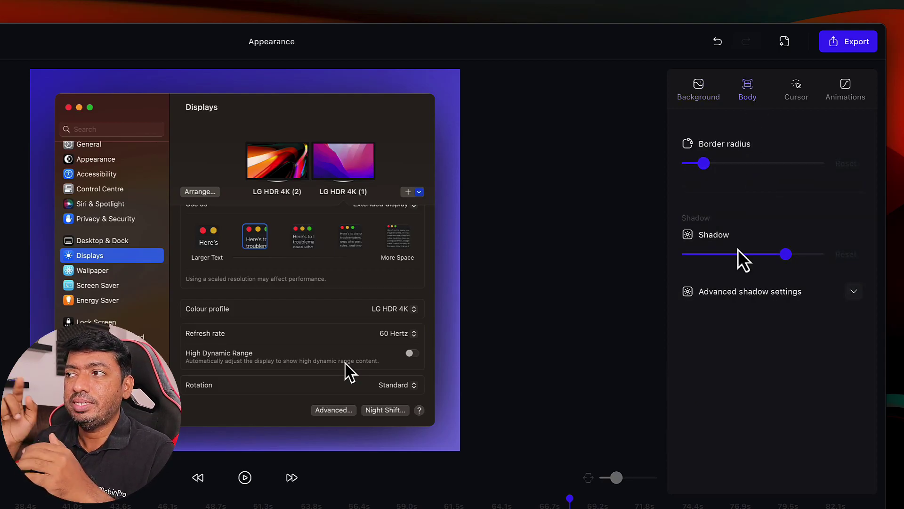
Drag the Cursor Size slider right to enlarge the cursor, then check the cursor type options.
click(796, 92)
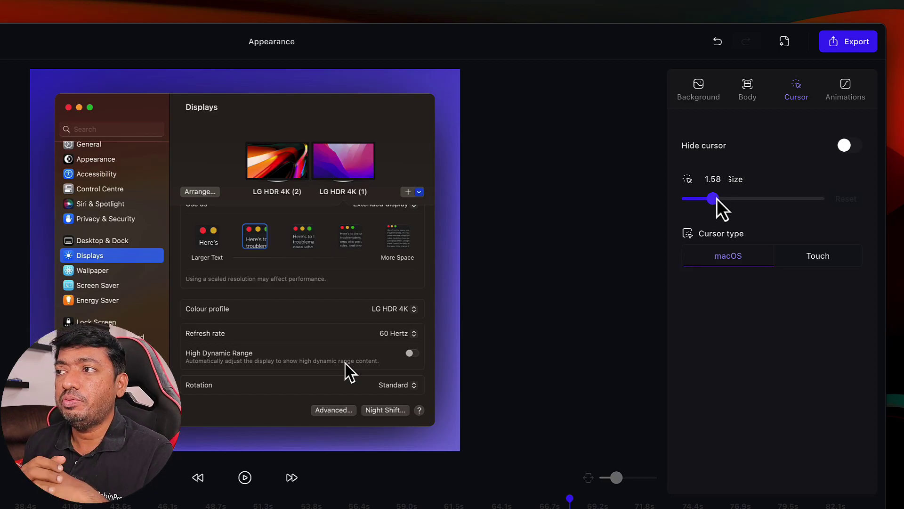
drag(728, 199, 785, 198)
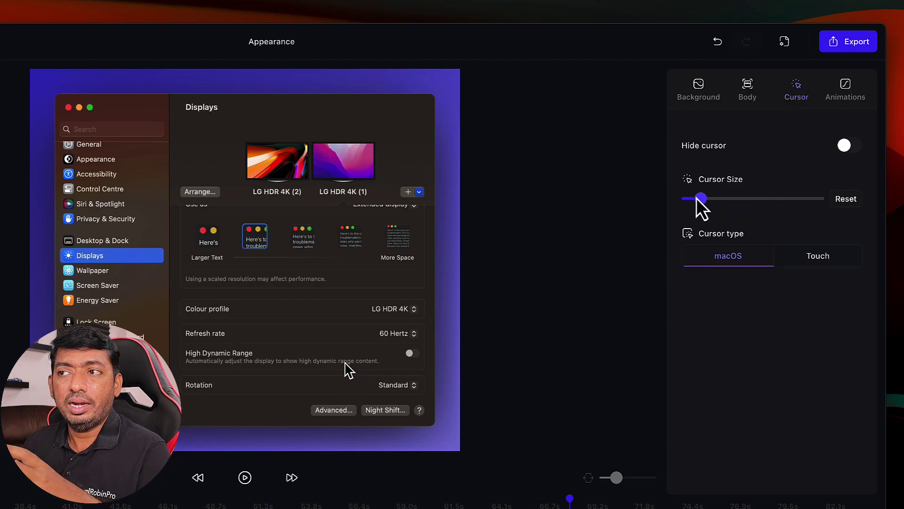
click(806, 253)
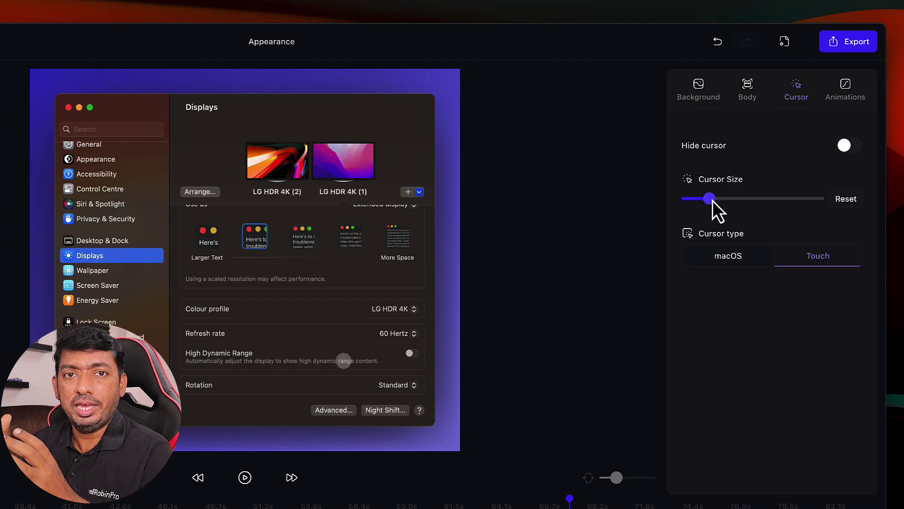
Try Quick, Slow and Rapid cursor movement animation styles, settling on Mellow.
click(827, 89)
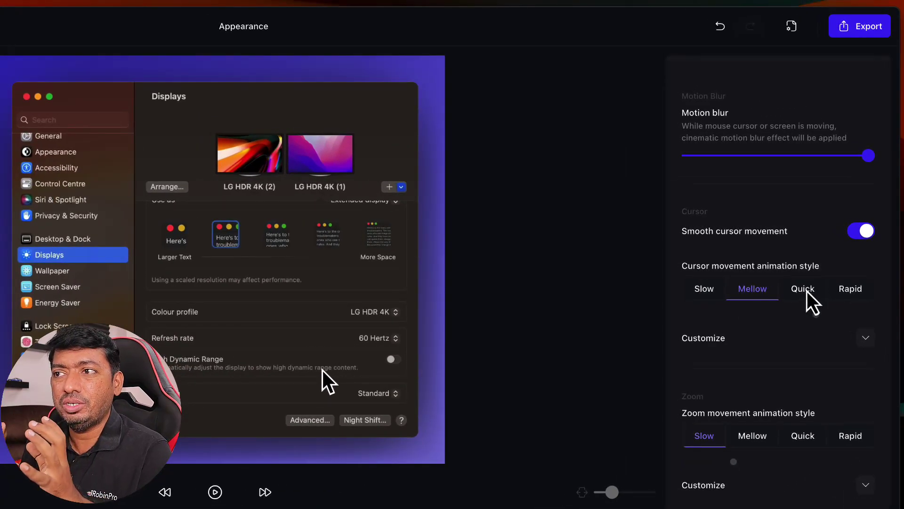
click(806, 291)
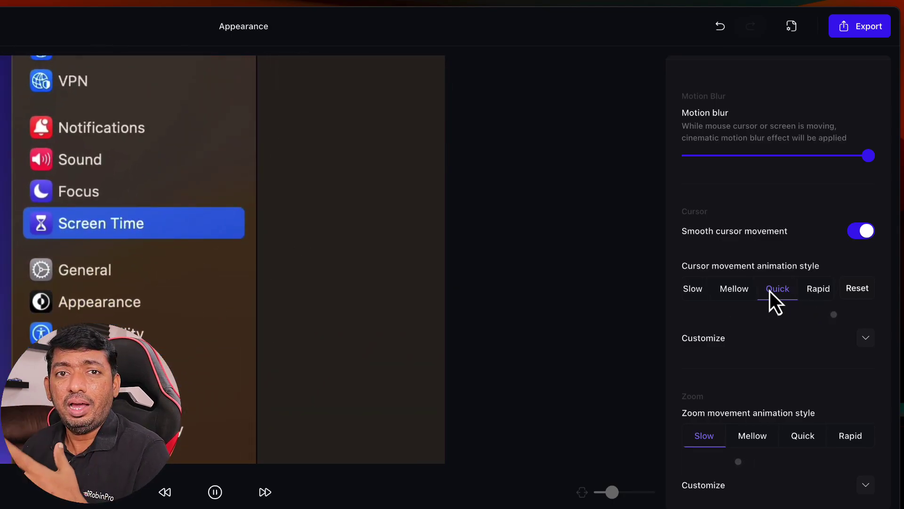
click(738, 291)
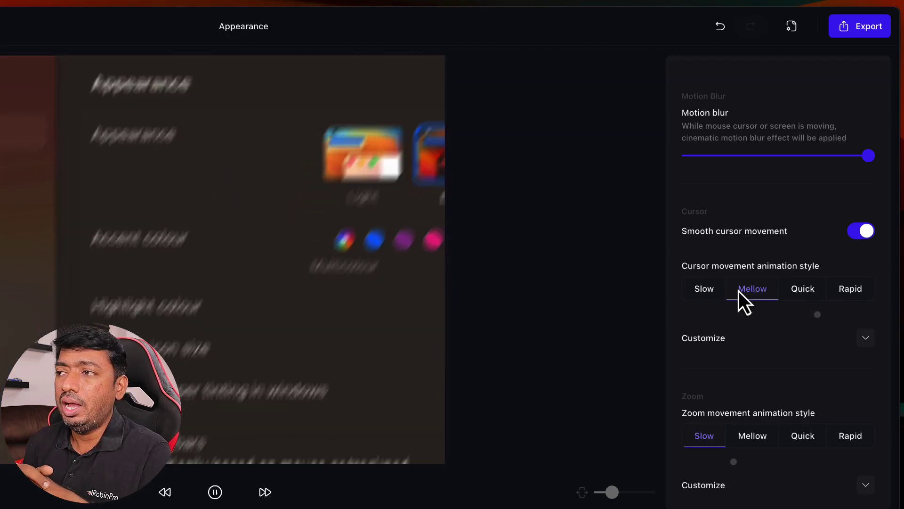
click(710, 291)
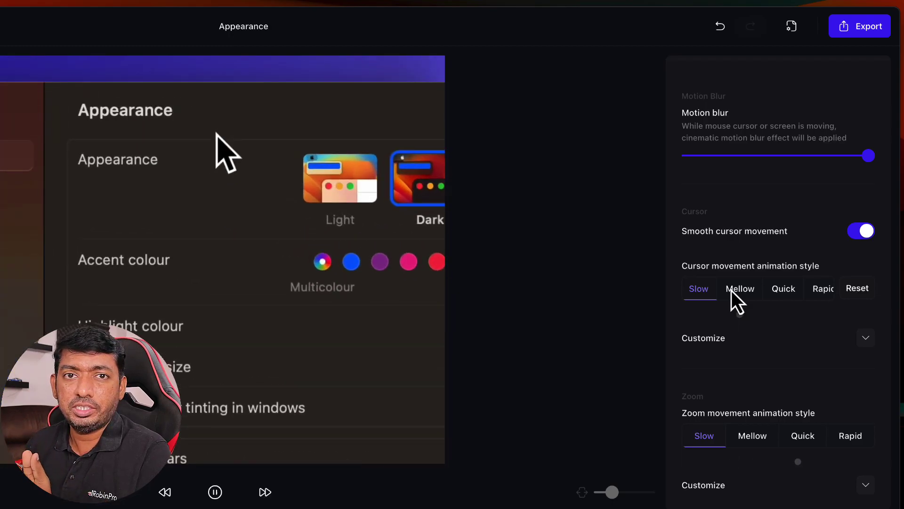
click(812, 289)
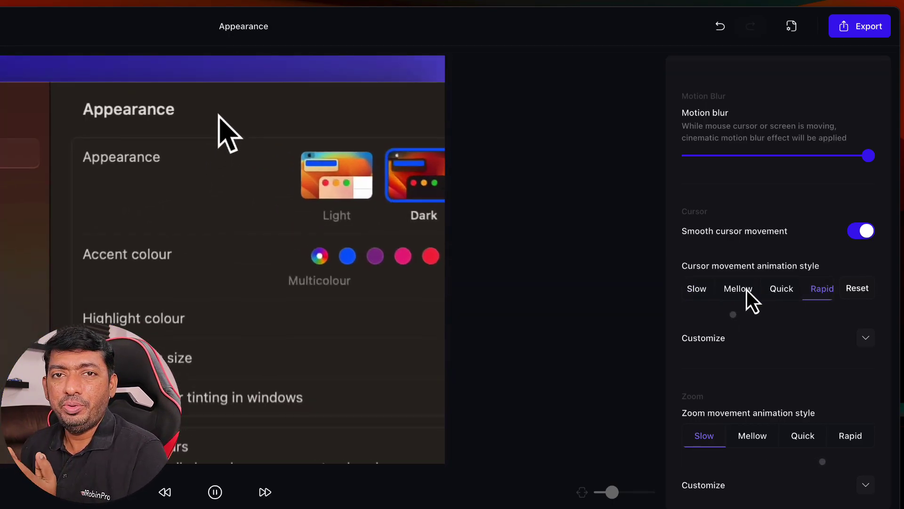
click(747, 289)
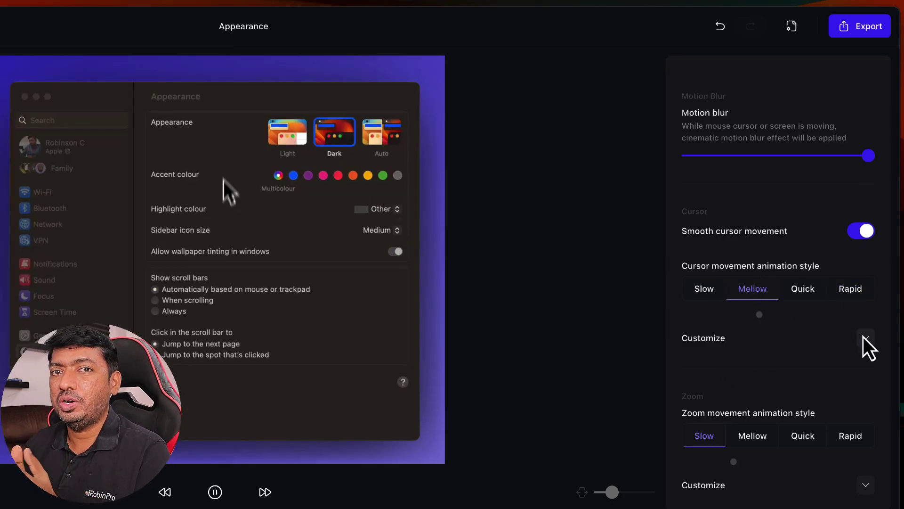
Expand and collapse the cursor Customize sliders, then make zoom movement Mellow.
click(863, 337)
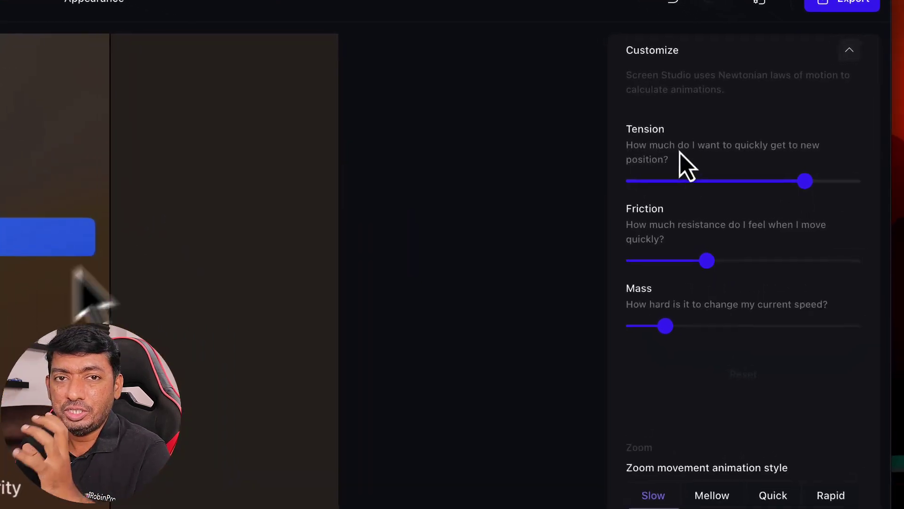
scroll(714, 131, up, 3)
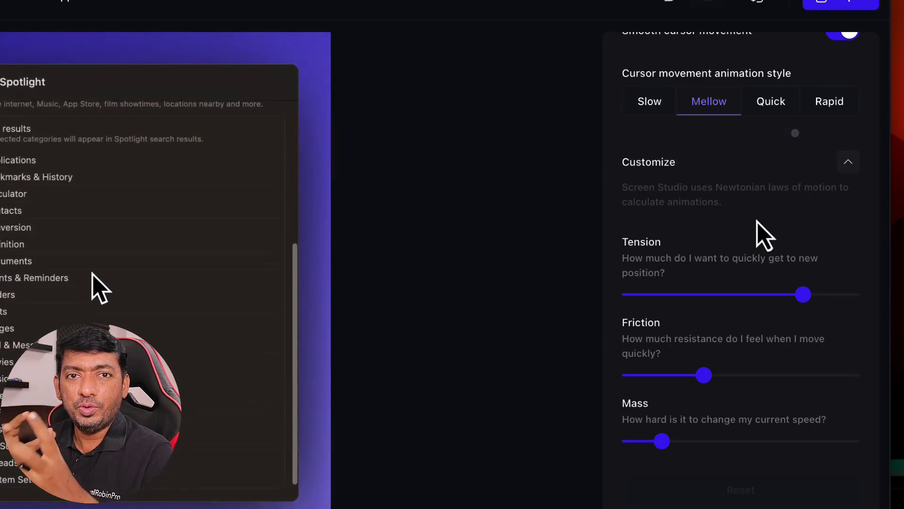
click(831, 138)
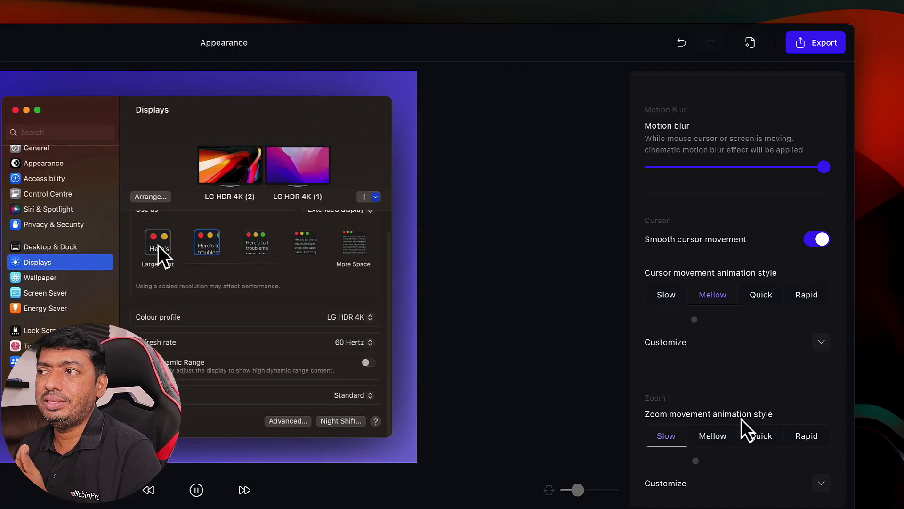
click(717, 437)
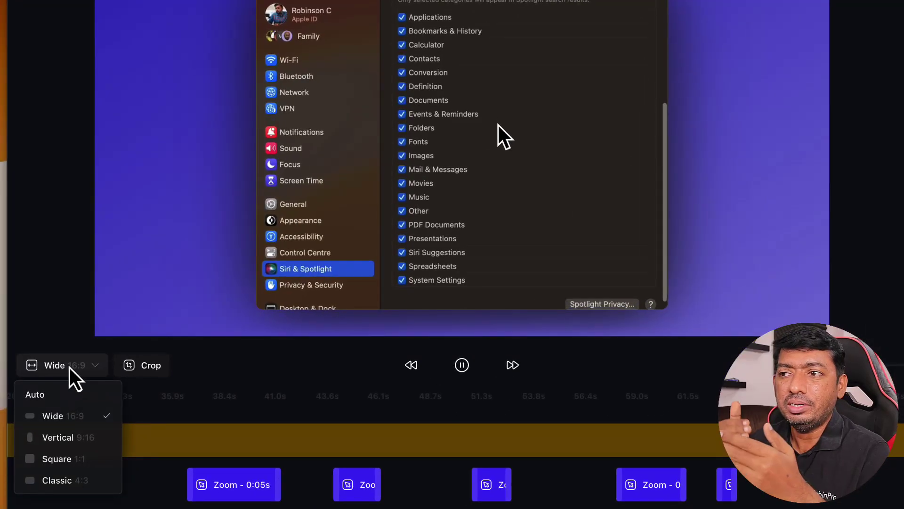
Try Vertical 9:16 and Square 1:1 aspect ratios, then settle on Classic 4:3.
click(69, 369)
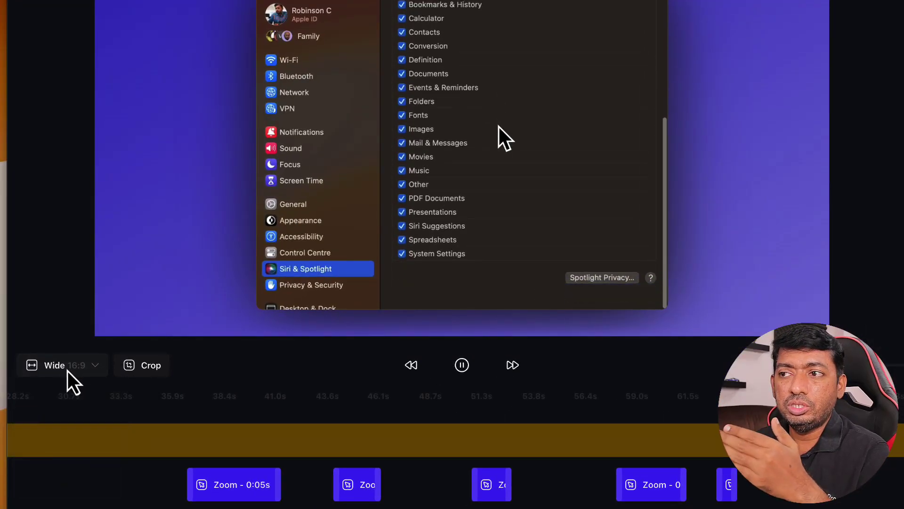
click(69, 440)
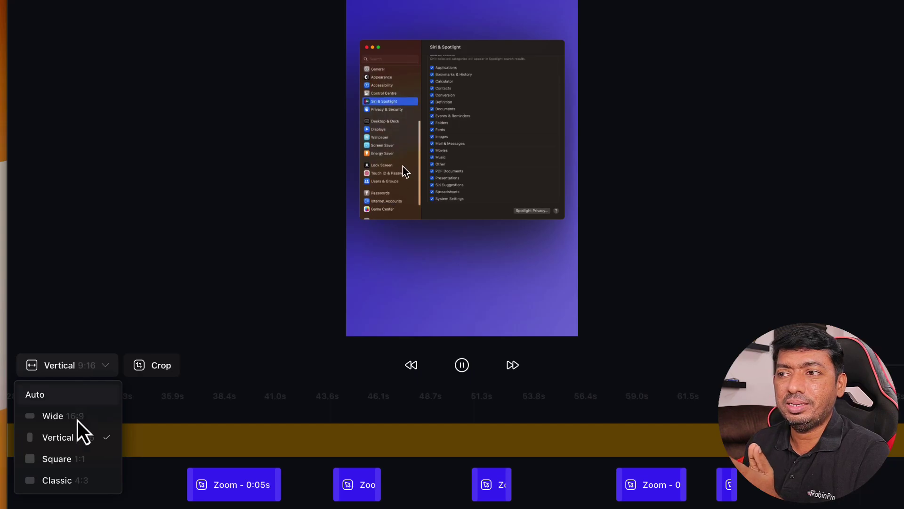
click(71, 462)
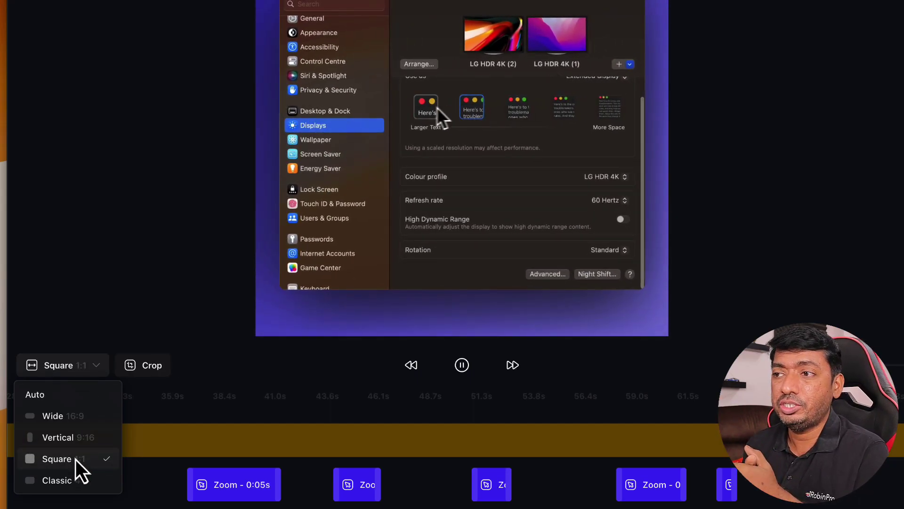
click(68, 479)
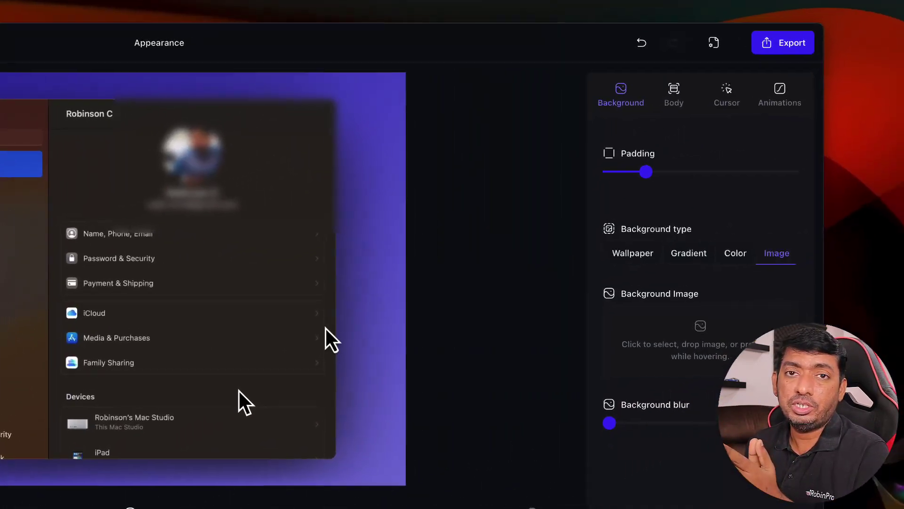
In export settings, keep MP4 and Studio quality after trying GIF, Social Media and Web.
click(775, 43)
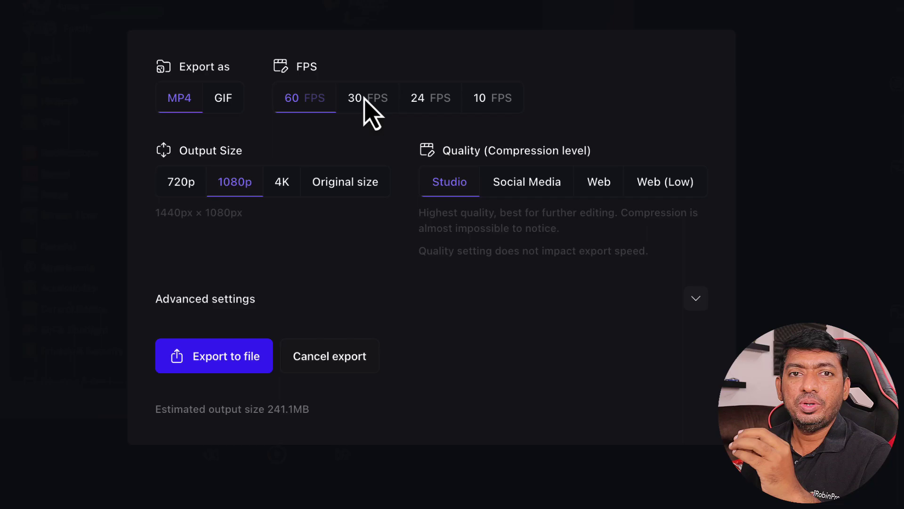
click(224, 98)
click(181, 140)
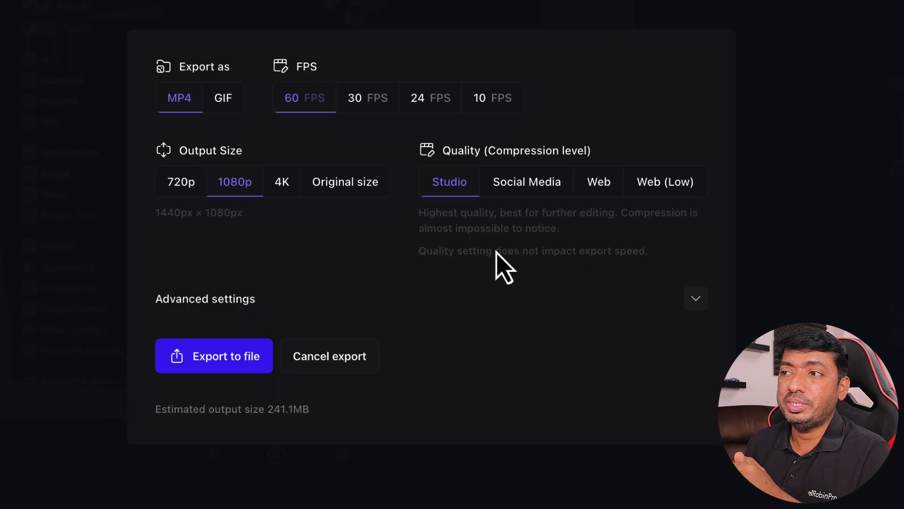
click(529, 185)
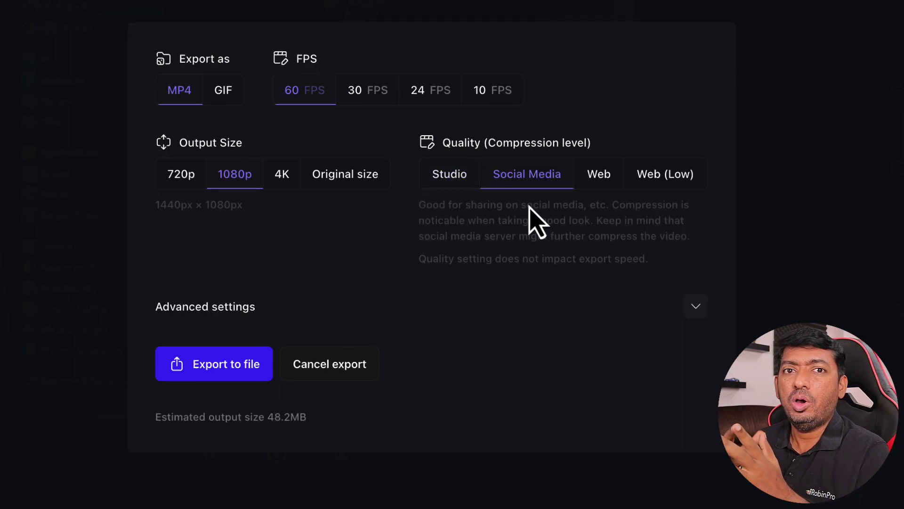
click(599, 182)
click(667, 185)
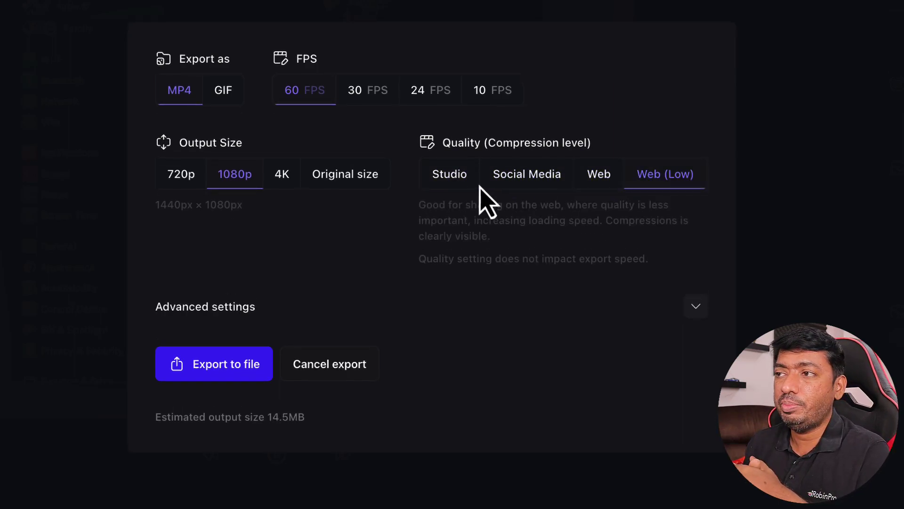
click(448, 178)
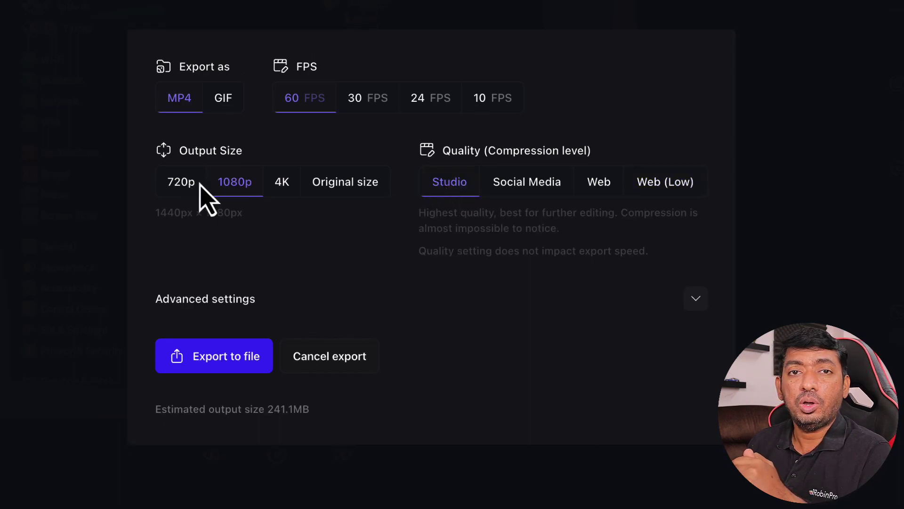
Set the output size to 1080p after trying 720p, 4K and original size.
click(183, 185)
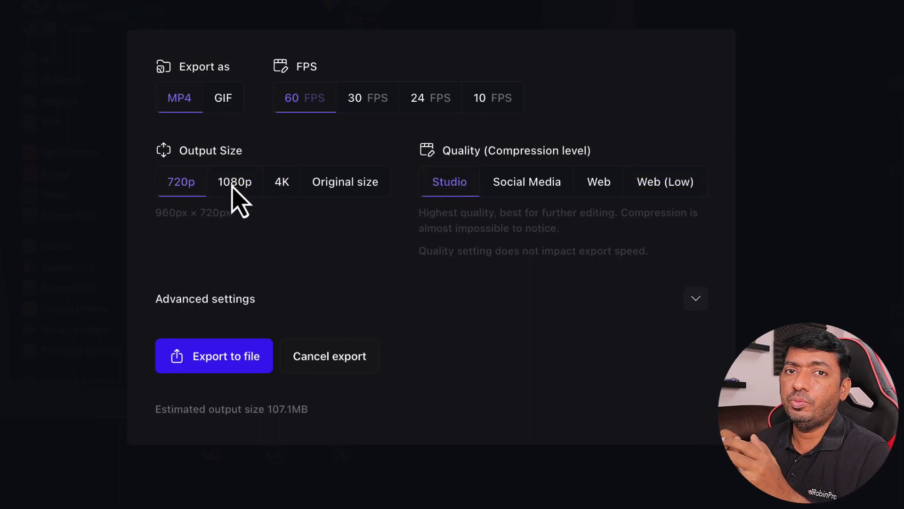
click(233, 191)
click(282, 190)
click(343, 188)
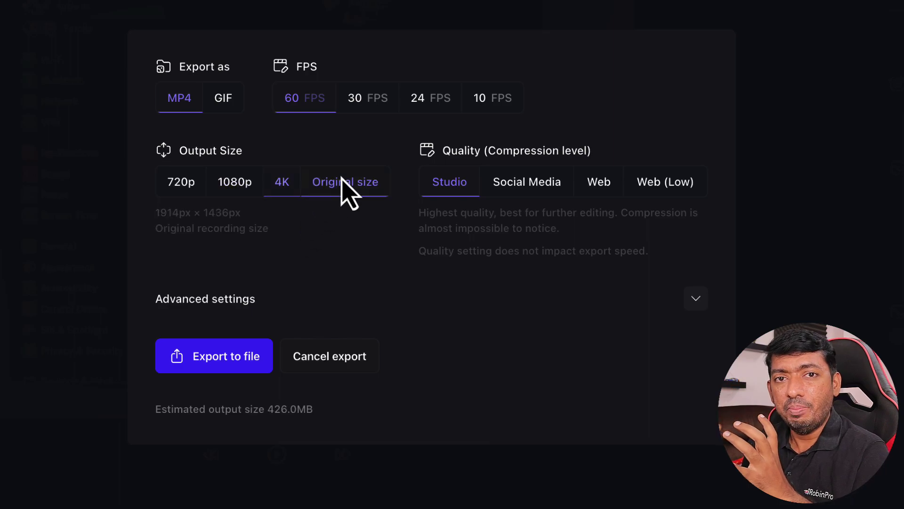
click(238, 190)
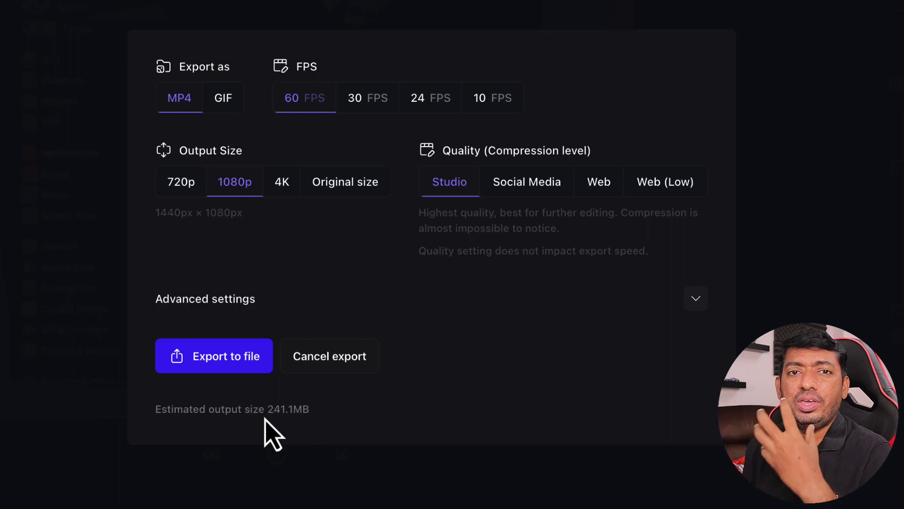
With advanced options shown, export the video to a file in Documents.
click(697, 301)
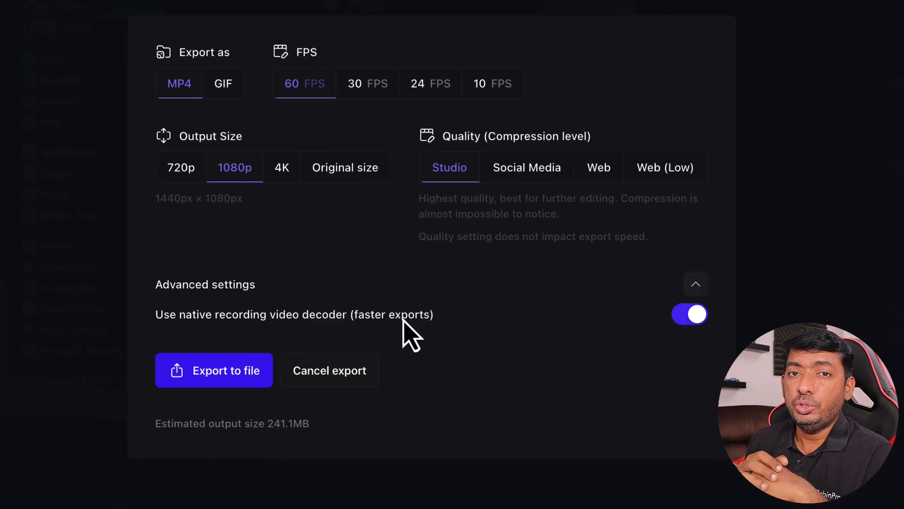
click(216, 371)
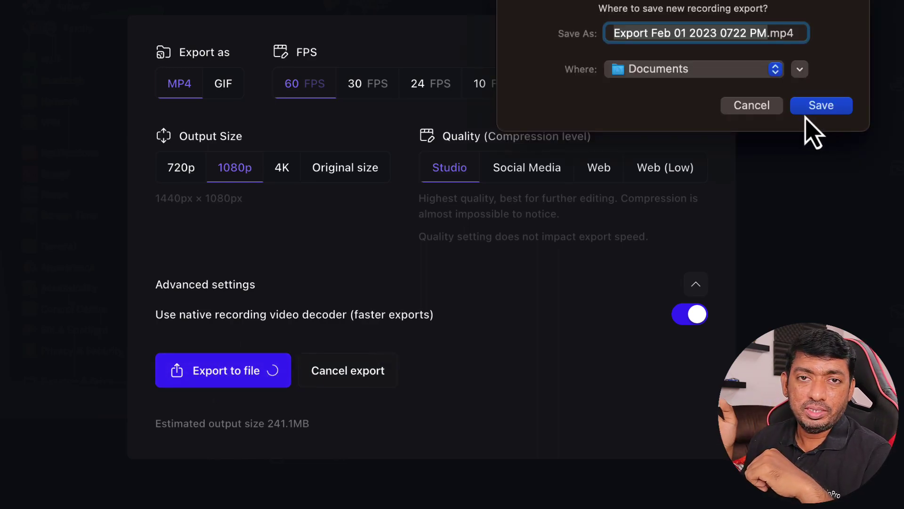
click(831, 108)
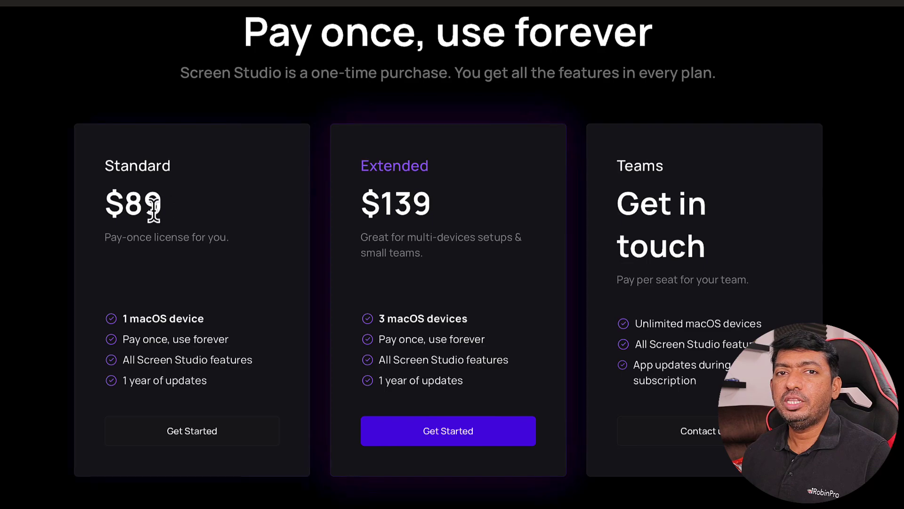
Highlight the $89 Standard price and 'Pay-once license for you', then the $139 Extended price.
drag(112, 202, 217, 228)
click(216, 229)
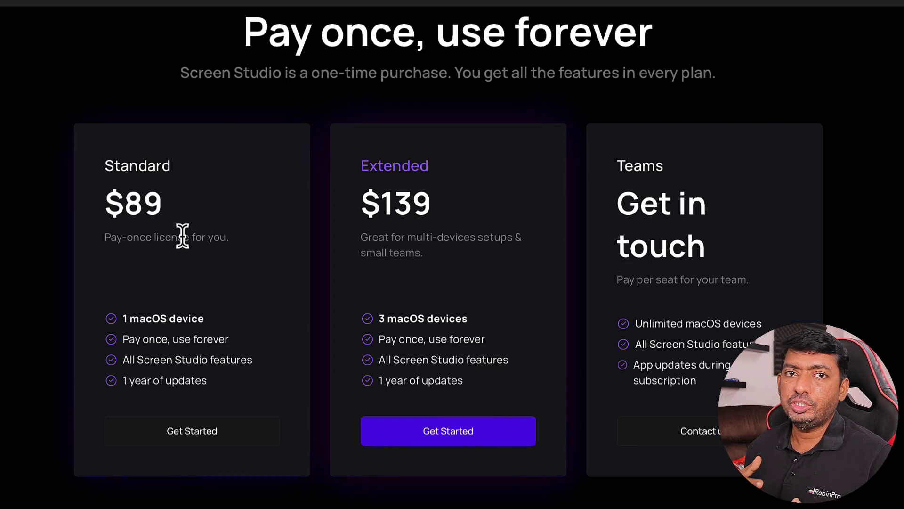
double_click(183, 236)
triple_click(182, 236)
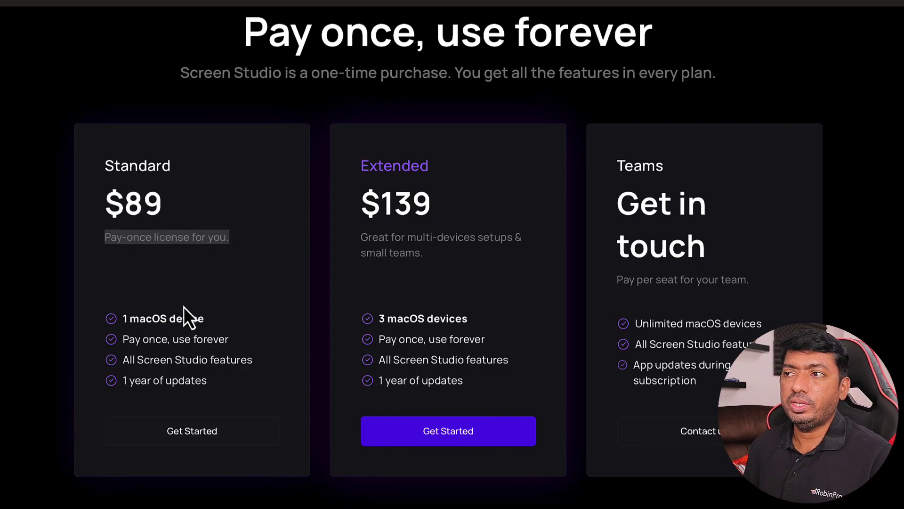
click(166, 321)
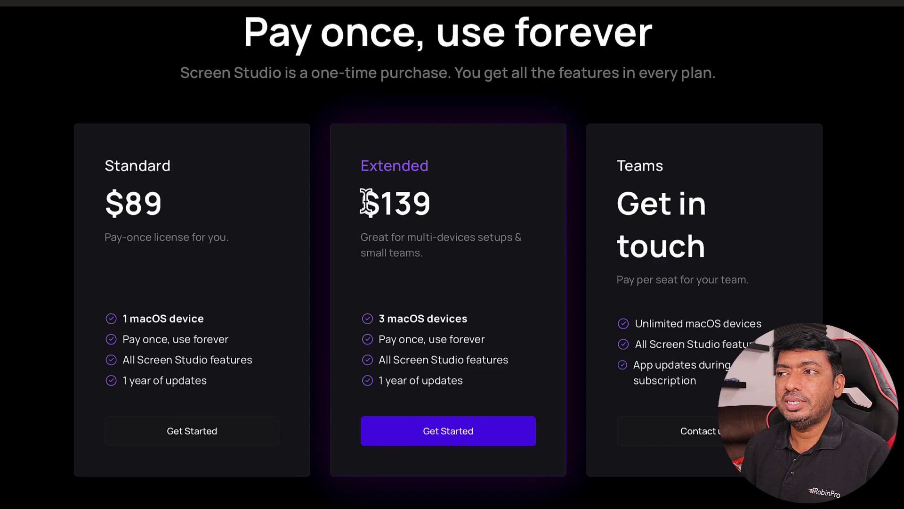
drag(362, 201, 436, 223)
click(433, 238)
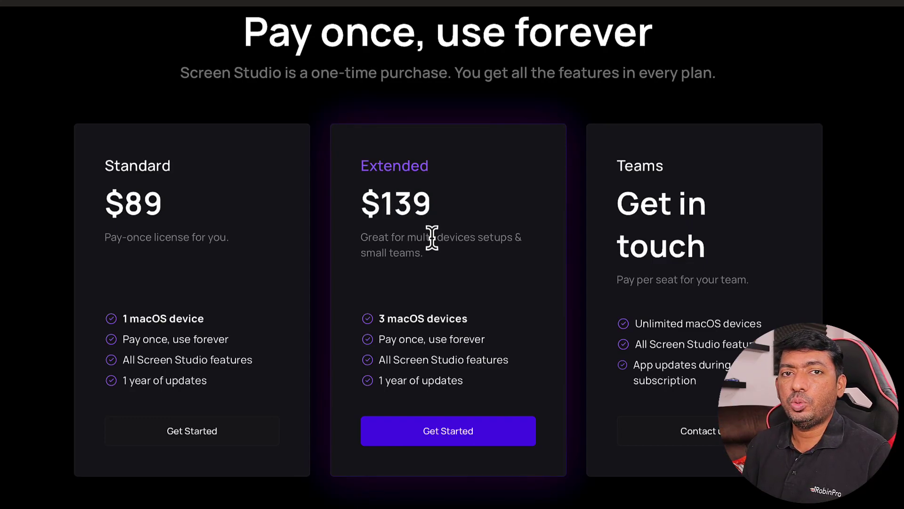